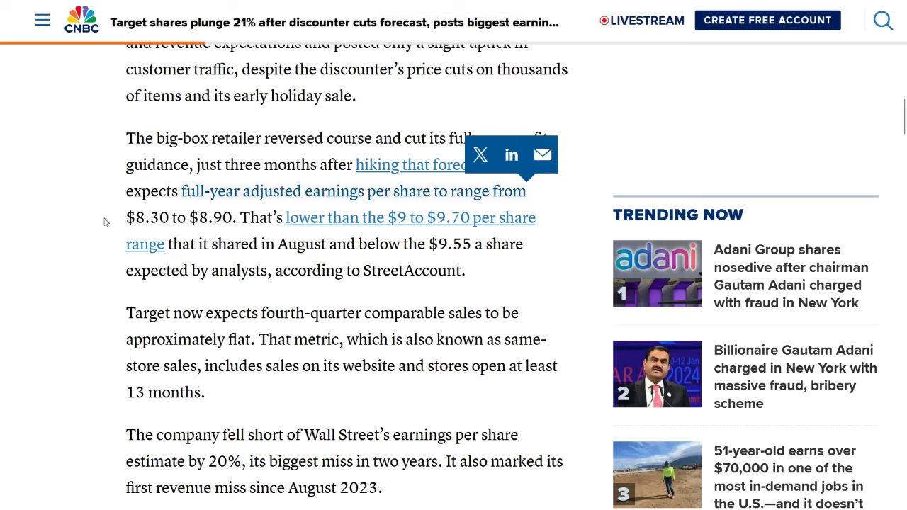
# Highlight the Target article's passages on the lowered full-year guidance, analysts' expected earnings and the quarterly earnings miss.
pyautogui.moveTo(126, 218); pyautogui.dragTo(543, 225)
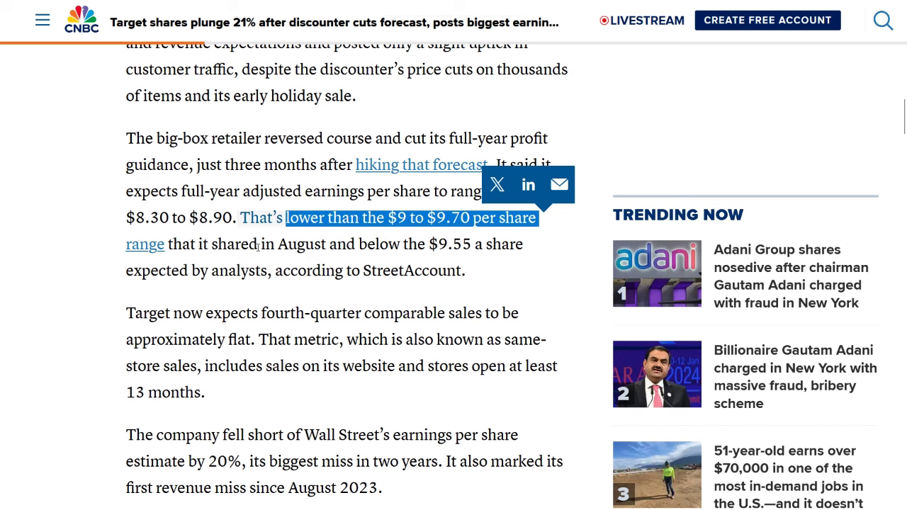
pyautogui.moveTo(282, 246); pyautogui.dragTo(471, 243)
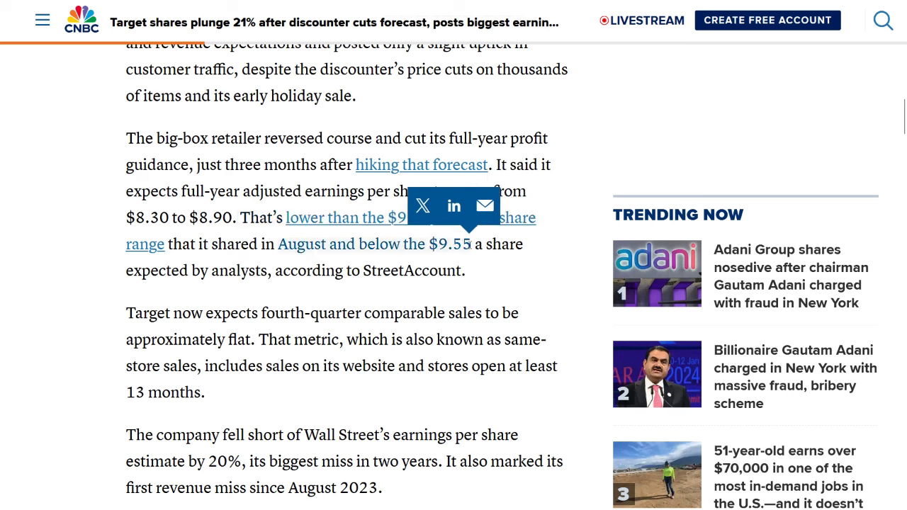
pyautogui.click(259, 286)
pyautogui.scroll(-4, 309, 395)
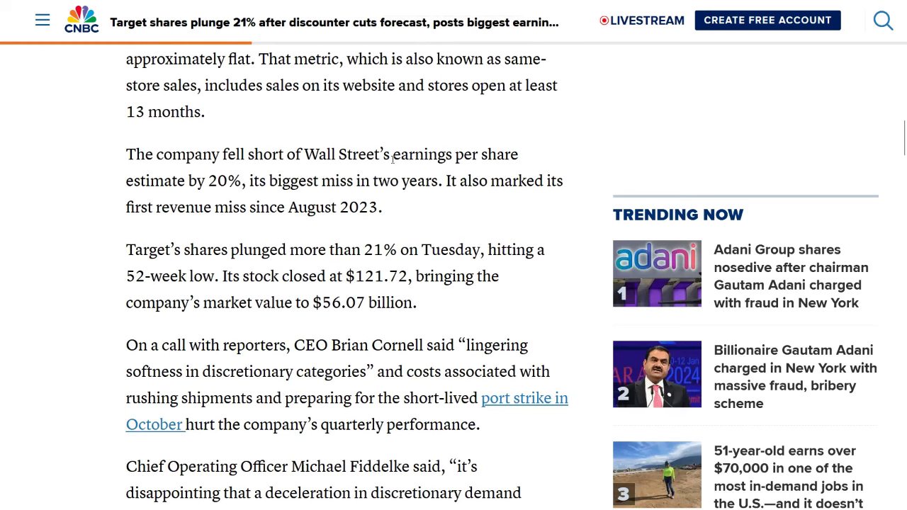
pyautogui.moveTo(392, 158); pyautogui.dragTo(434, 182)
pyautogui.scroll(-6, 323, 271)
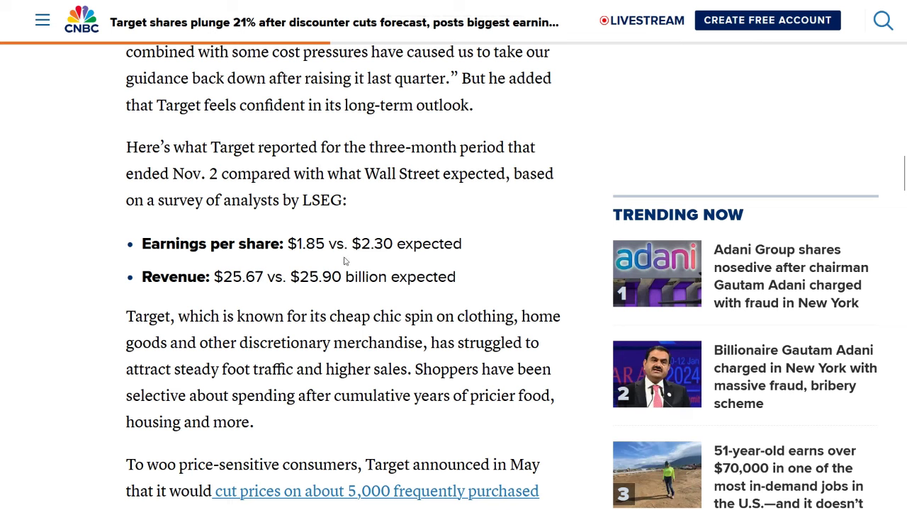
# Highlight the expected and reported earnings per share and the revenue figures in the article's quarterly results list.
pyautogui.moveTo(354, 245); pyautogui.dragTo(394, 243)
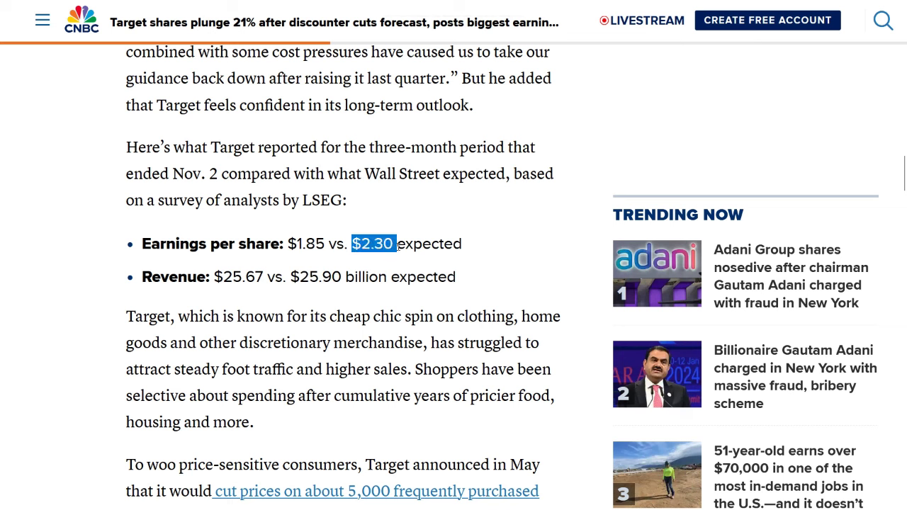
pyautogui.moveTo(288, 244); pyautogui.dragTo(324, 244)
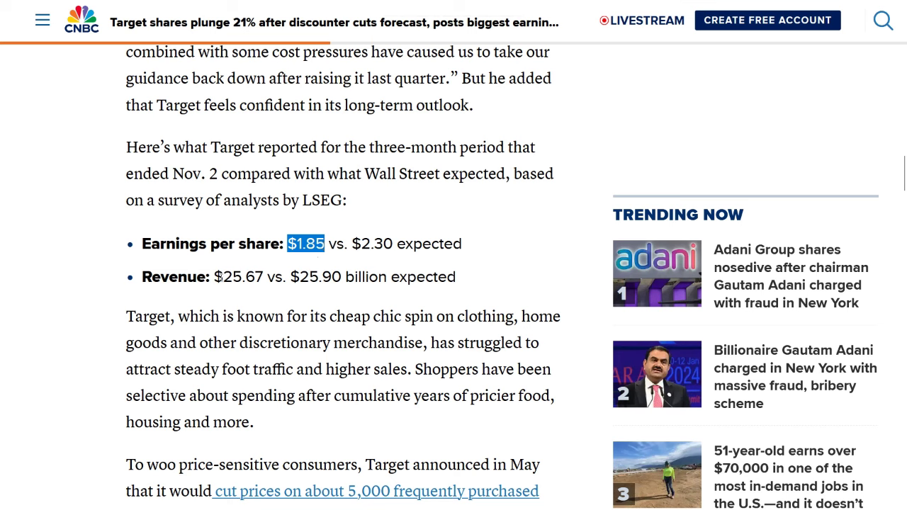
pyautogui.moveTo(214, 278); pyautogui.dragTo(343, 279)
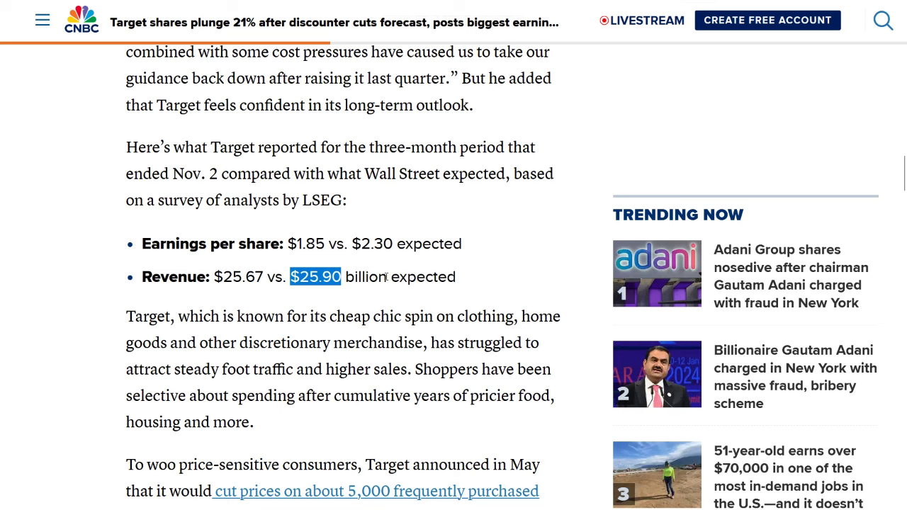
pyautogui.click(386, 277)
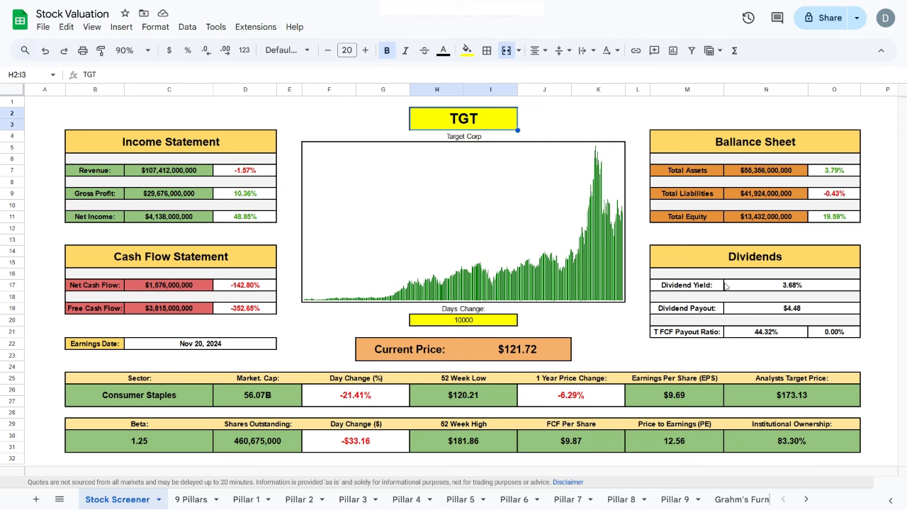
# Inspect the dividend yield, dividend payout and FCF payout ratio in the Dividends section of the TGT stock screener.
pyautogui.moveTo(677, 259); pyautogui.dragTo(836, 332)
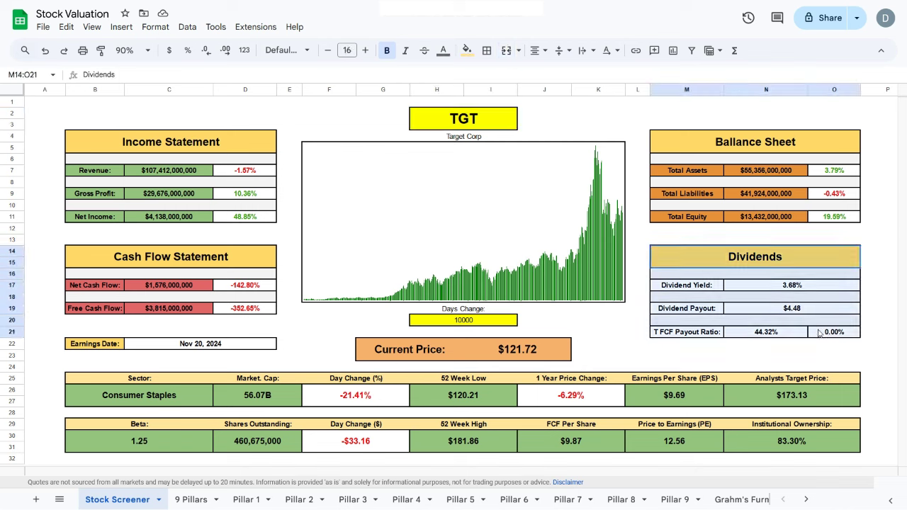
pyautogui.click(877, 287)
pyautogui.click(777, 289)
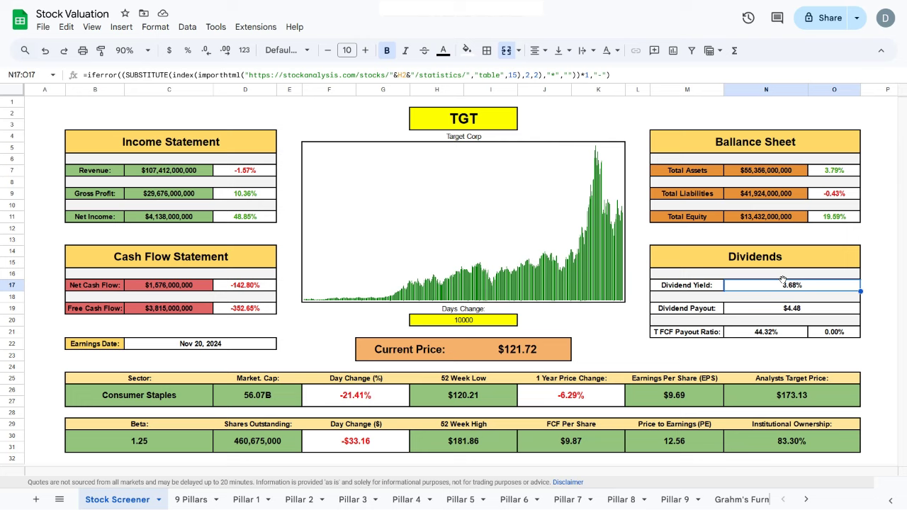
pyautogui.click(794, 315)
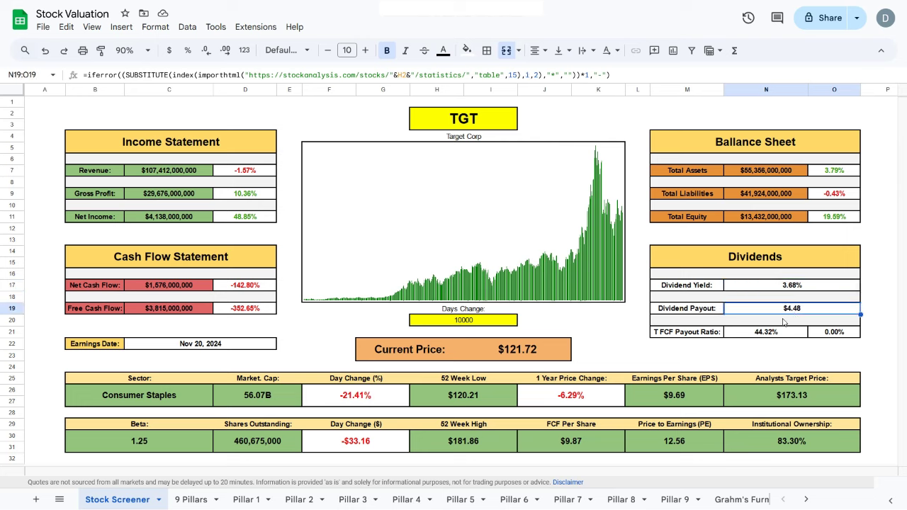
pyautogui.click(766, 338)
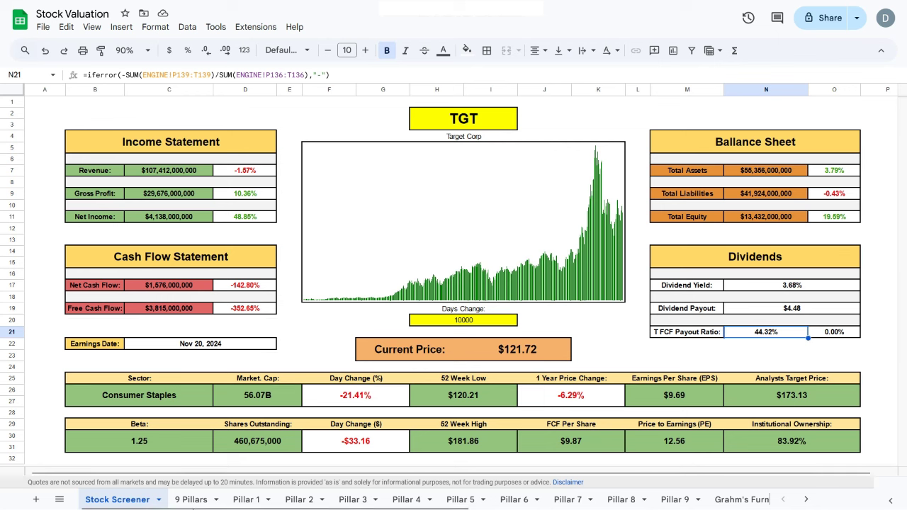
# Open the 9 Pillars sheet and examine the overall rating, the two free cash flow pillars and the upper six pillars.
pyautogui.click(189, 499)
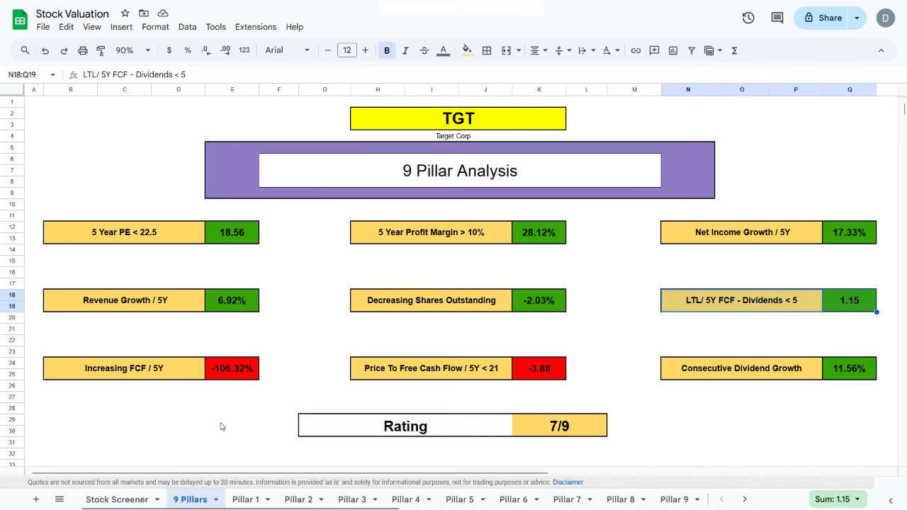
pyautogui.click(551, 426)
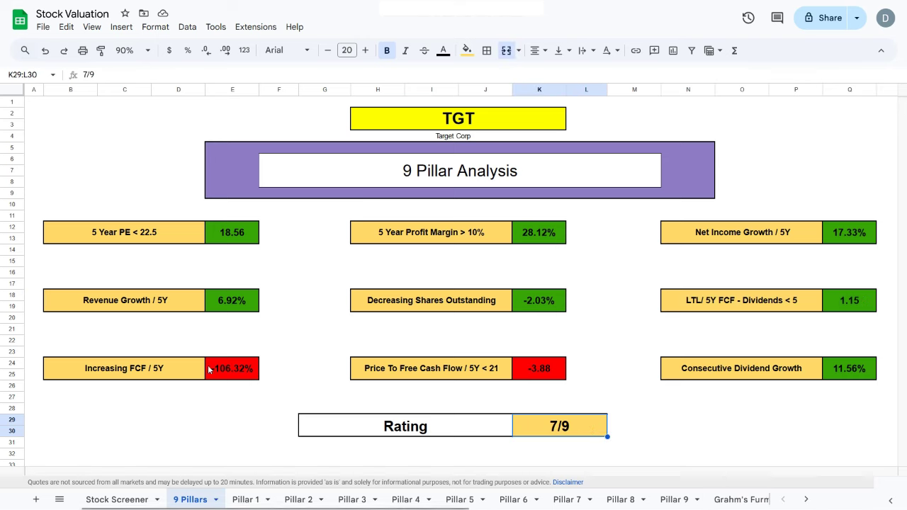
pyautogui.moveTo(180, 367); pyautogui.dragTo(539, 368)
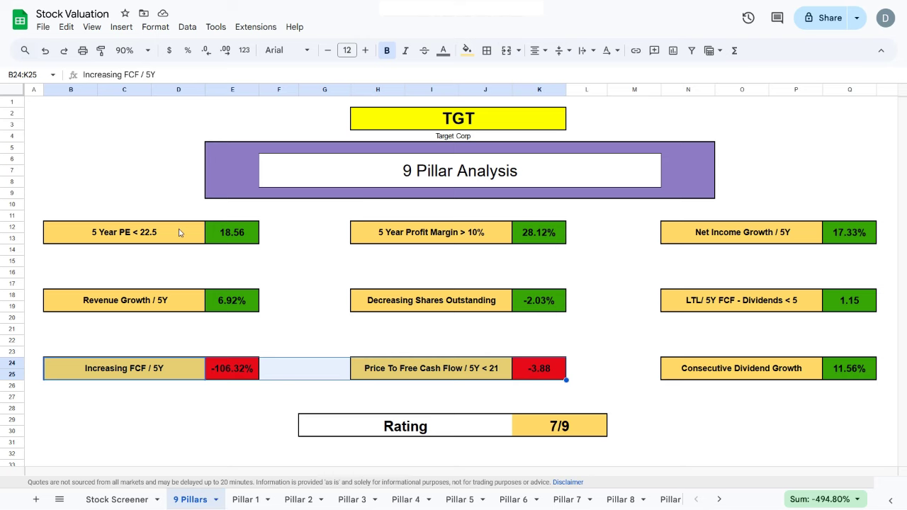
pyautogui.moveTo(177, 229); pyautogui.dragTo(884, 307)
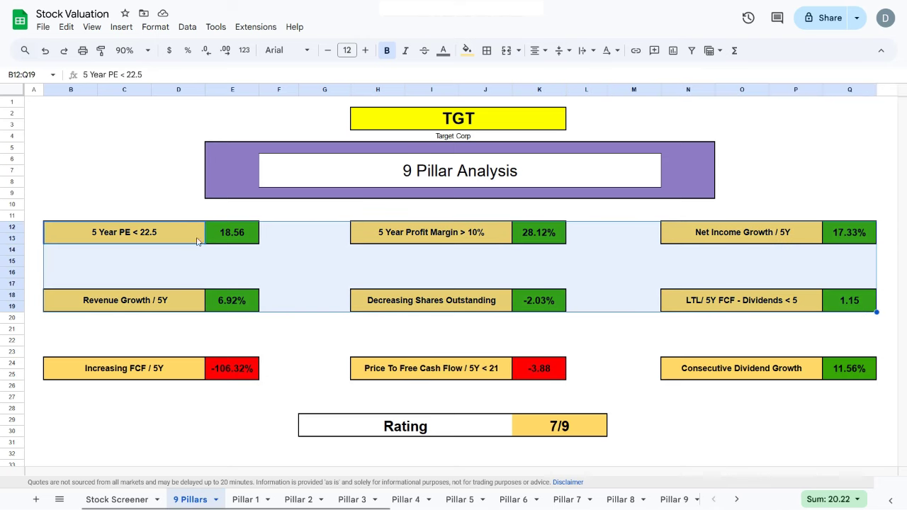
# Examine the 5 Year PE < 22.5 pillar and its value in the 9 Pillar Analysis.
pyautogui.click(111, 204)
pyautogui.click(132, 241)
pyautogui.click(236, 237)
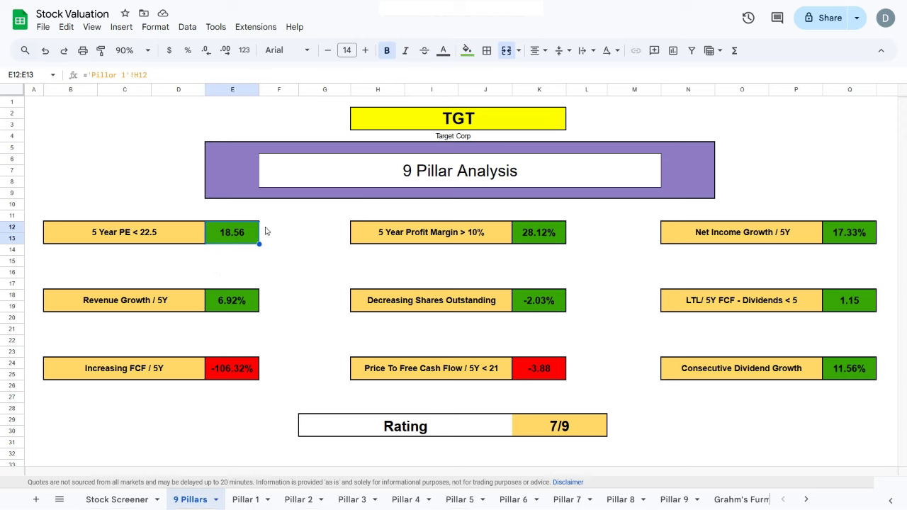
pyautogui.click(168, 239)
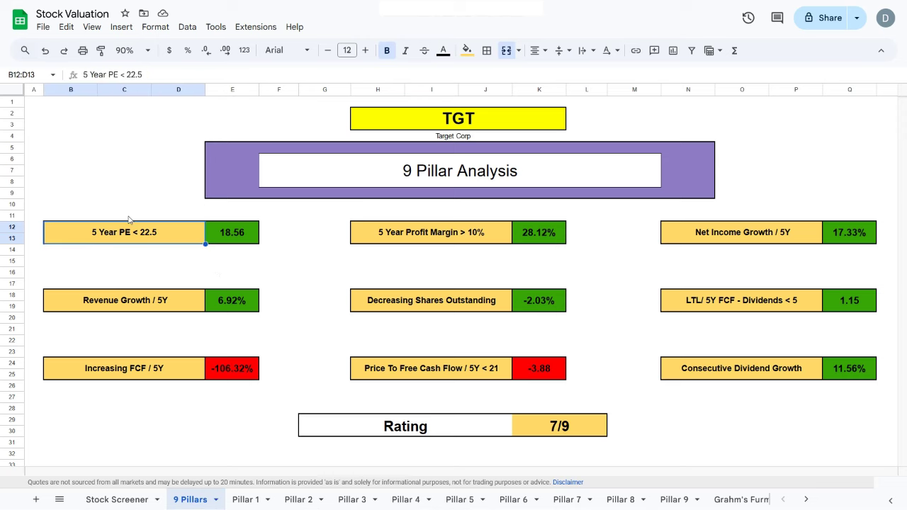
# Open the Pillar 1 sheet and review the 5 Year PE Ratio, yearly PE history, Average PE Growth and Current PE Ratio.
pyautogui.click(248, 498)
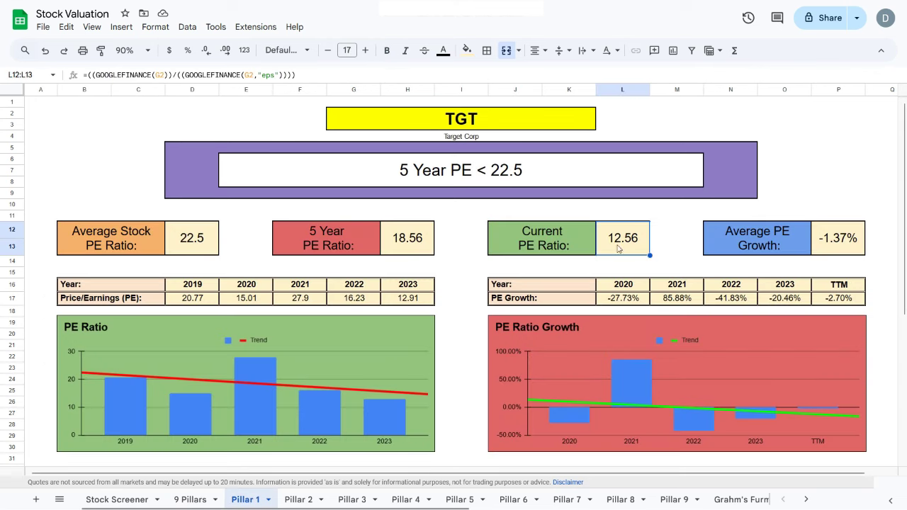
pyautogui.click(408, 250)
pyautogui.moveTo(192, 284); pyautogui.dragTo(407, 303)
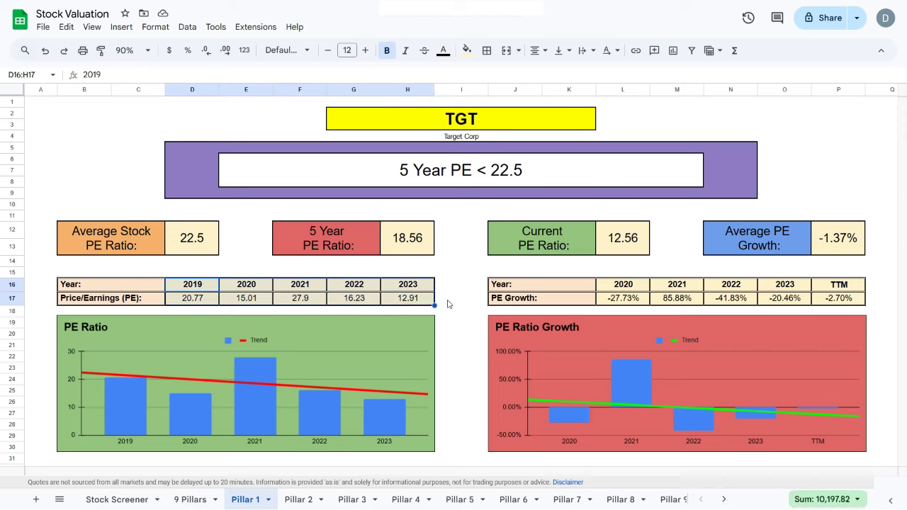
pyautogui.click(836, 250)
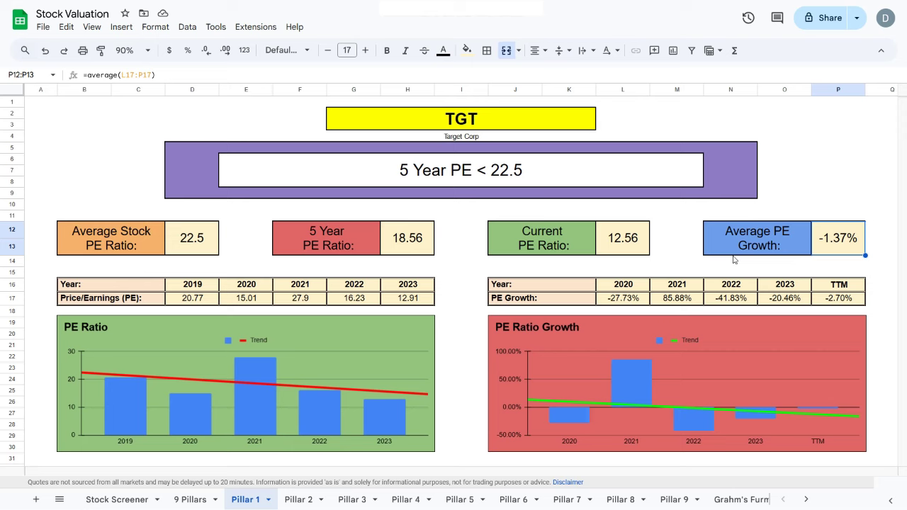
pyautogui.click(640, 241)
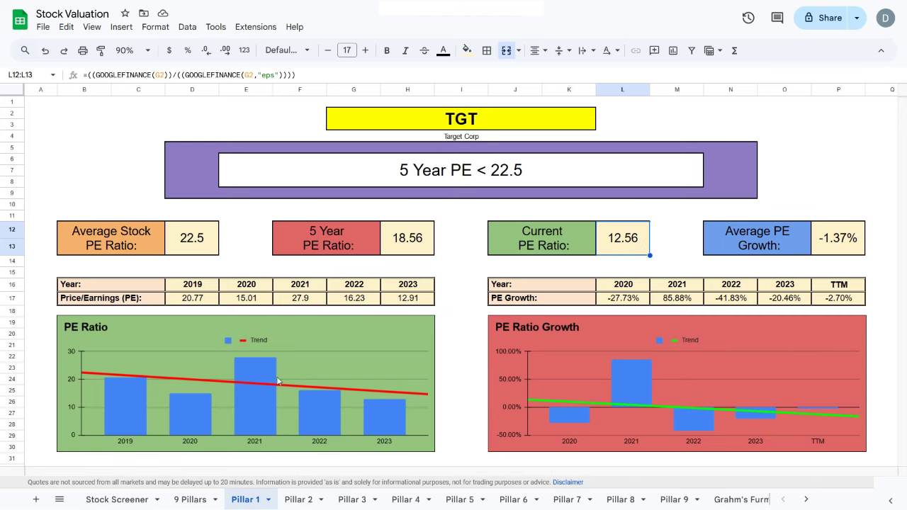
# Return to the 9 Pillars sheet and check the 5 Year Profit Margin > 10% pillar with its value.
pyautogui.click(191, 500)
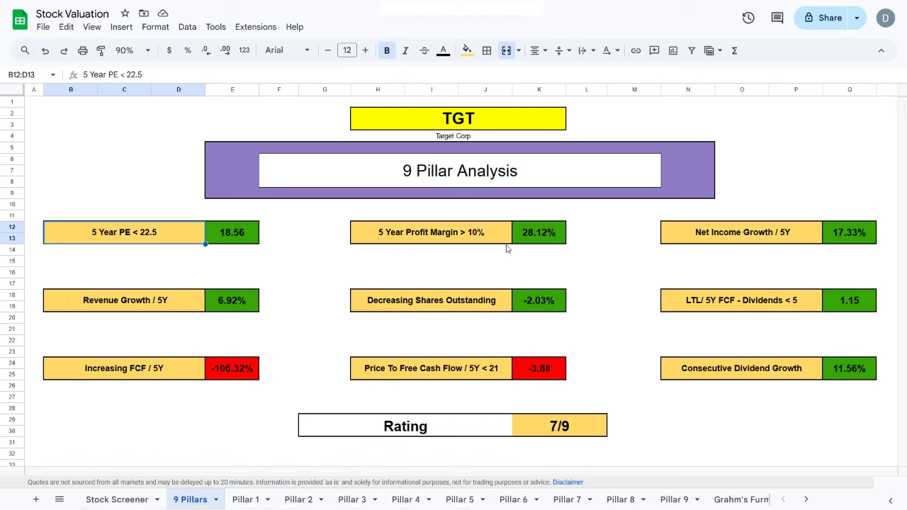
pyautogui.click(485, 241)
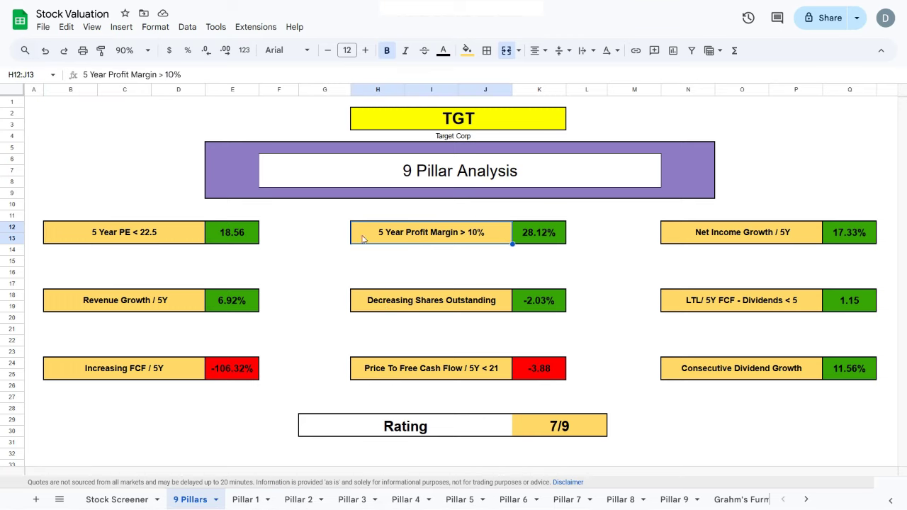
pyautogui.click(539, 241)
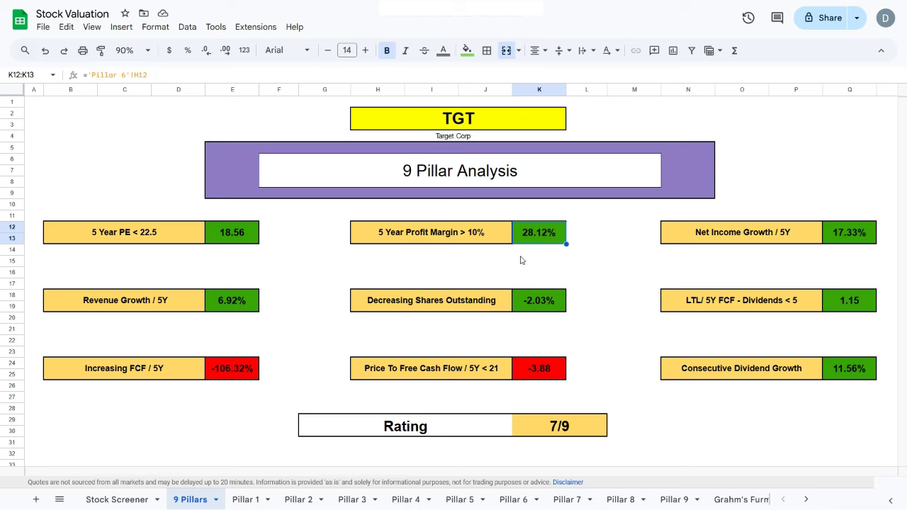
pyautogui.moveTo(480, 236); pyautogui.dragTo(529, 232)
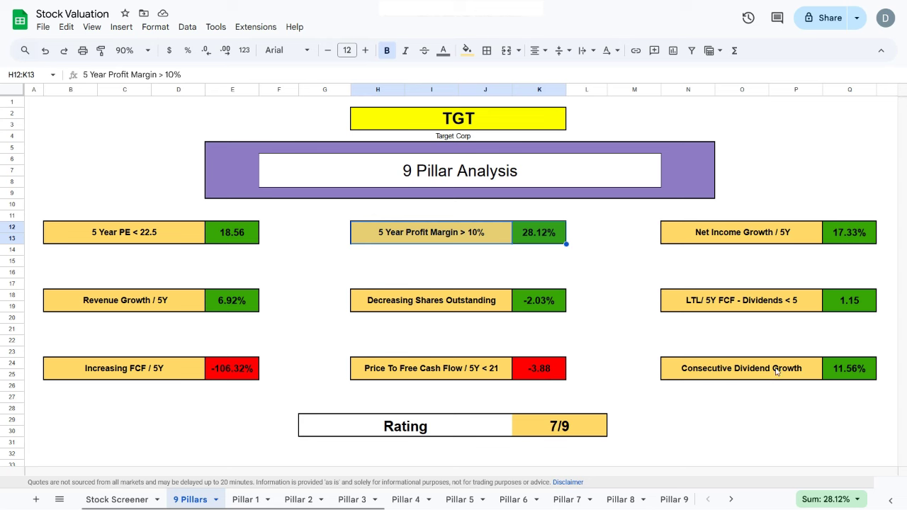
# Check the Consecutive Dividend Growth pillar and review the YOY and 5 Year Dividend Growth on the Pillar 8 sheet.
pyautogui.moveTo(777, 370); pyautogui.dragTo(848, 388)
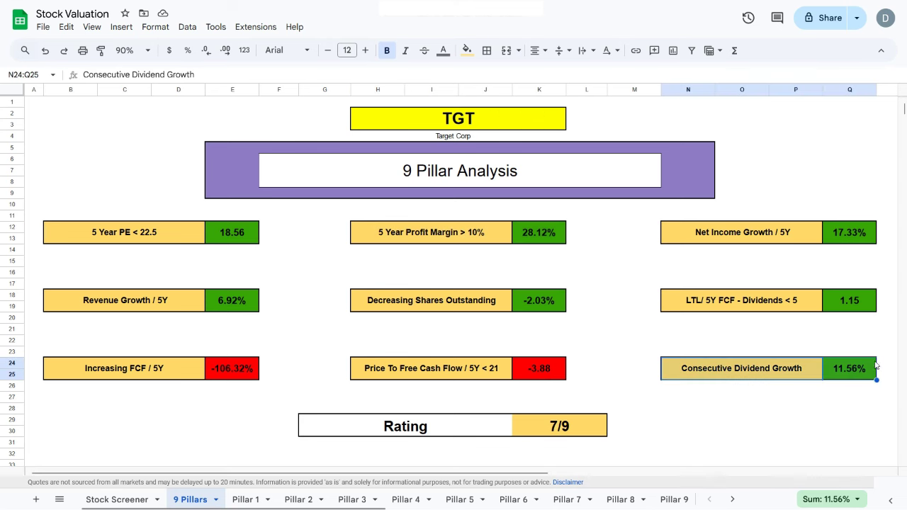
pyautogui.click(620, 500)
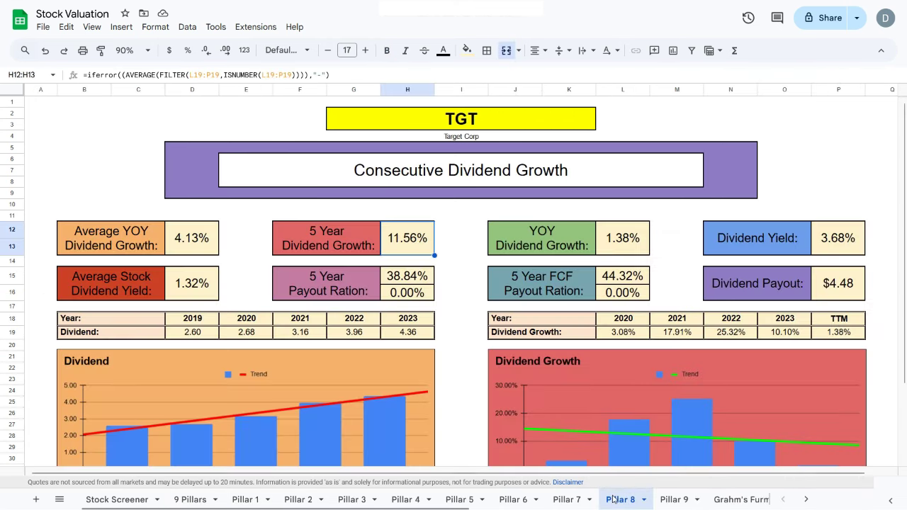
pyautogui.scroll(-1, 350, 364)
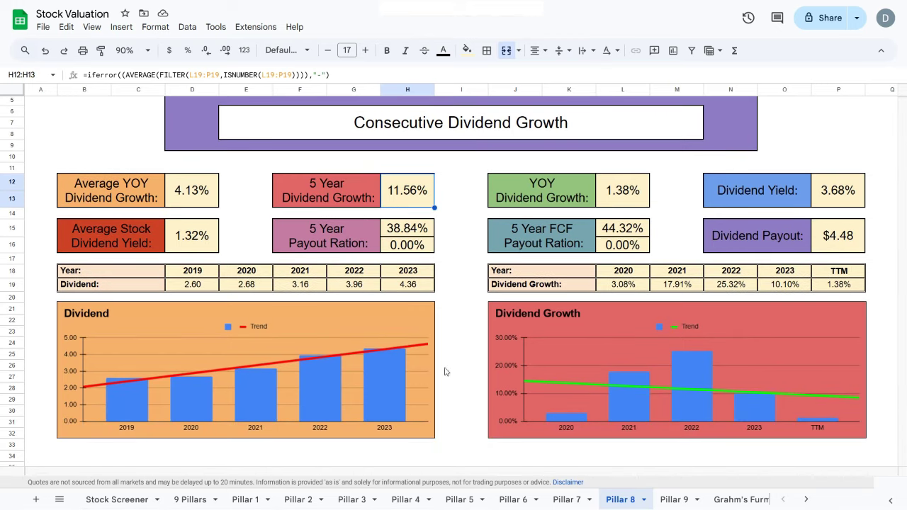
pyautogui.click(630, 190)
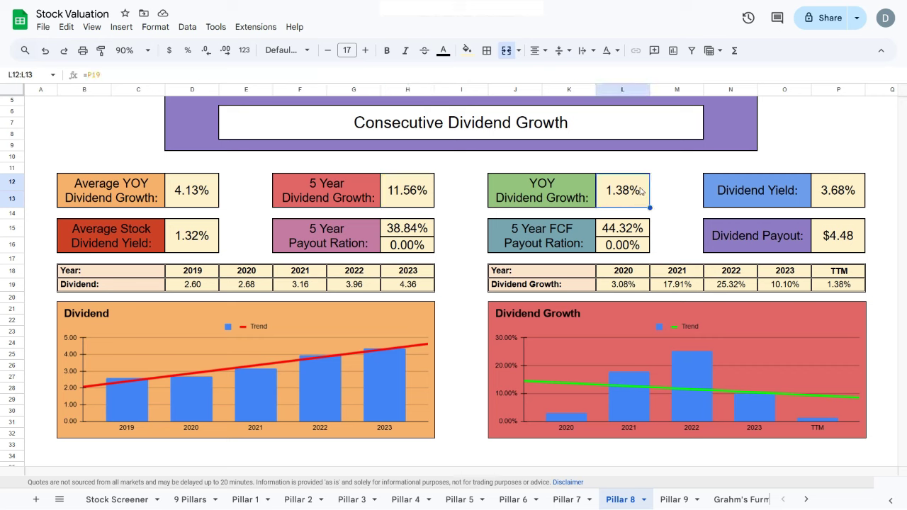
pyautogui.click(426, 201)
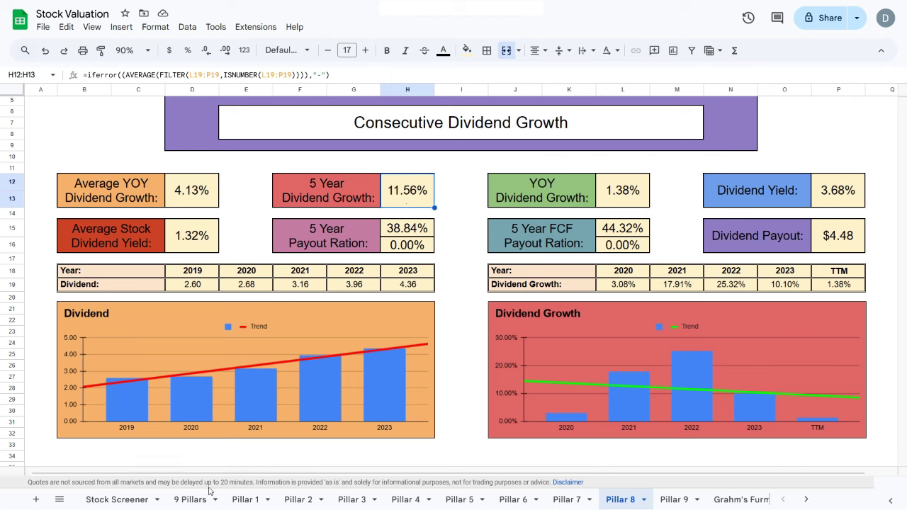
# Check the five-year net income and revenue growth pillars on the 9 Pillars sheet and open the revenue details on Pillar 3.
pyautogui.click(192, 499)
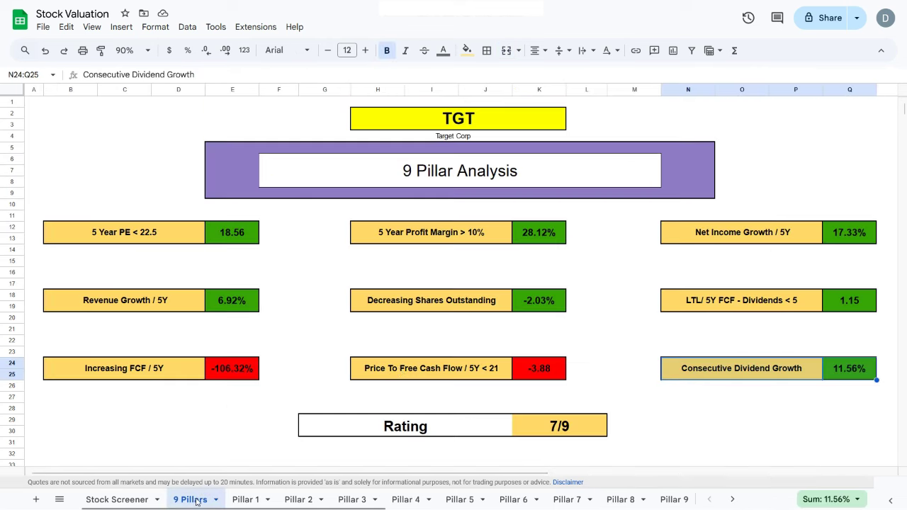
pyautogui.click(783, 237)
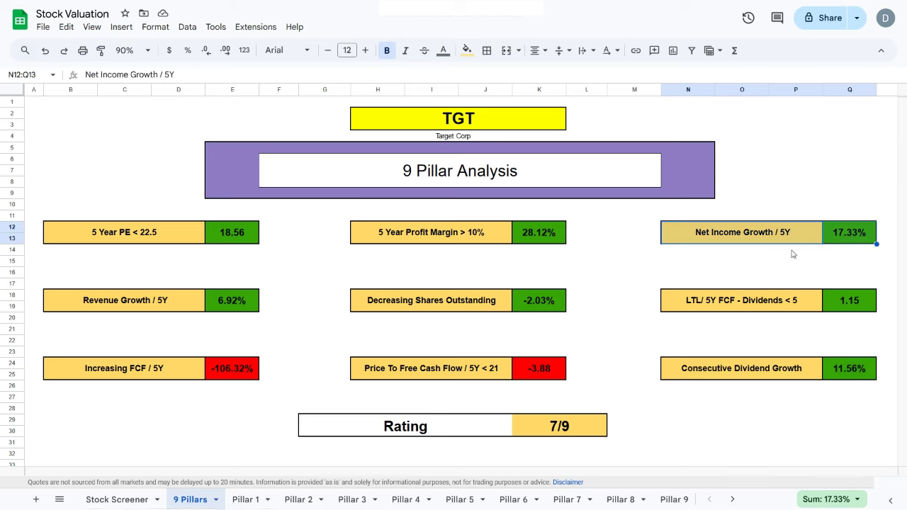
pyautogui.moveTo(188, 310); pyautogui.dragTo(241, 301)
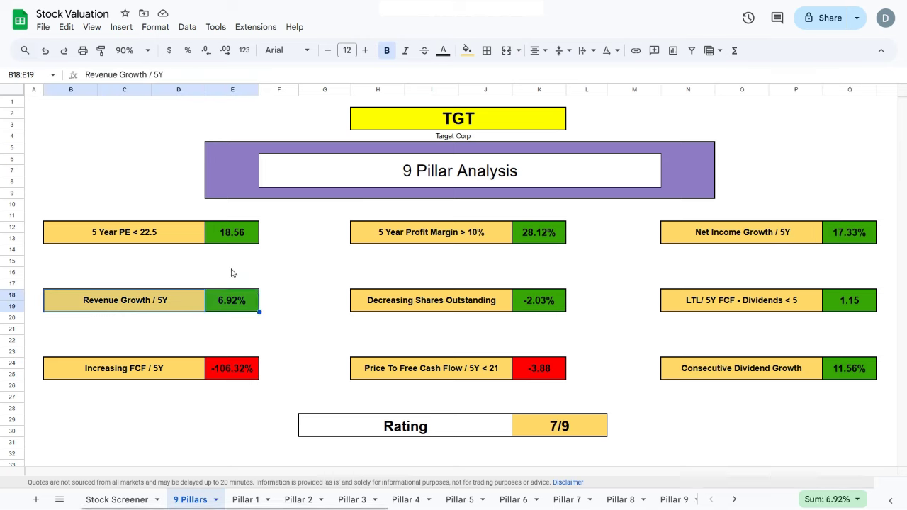
pyautogui.click(352, 499)
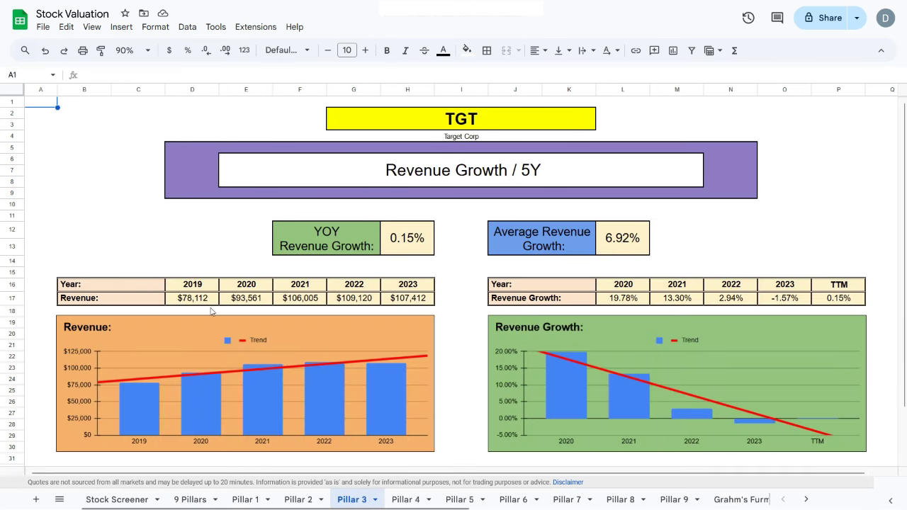
# Review the 2019–2023 revenue on Pillar 3, and the 2019–2023 net income and Average Net Income Growth on the Pillar 4 sheet.
pyautogui.moveTo(198, 290); pyautogui.dragTo(424, 306)
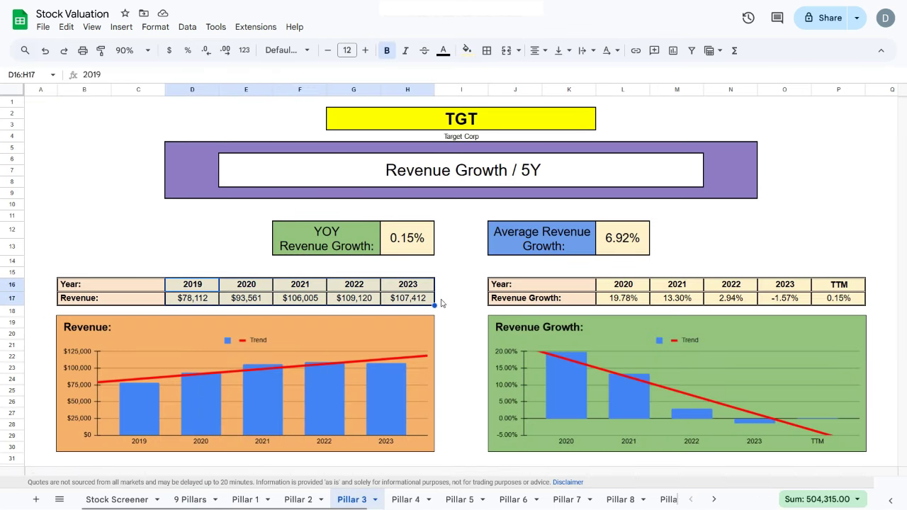
pyautogui.click(406, 500)
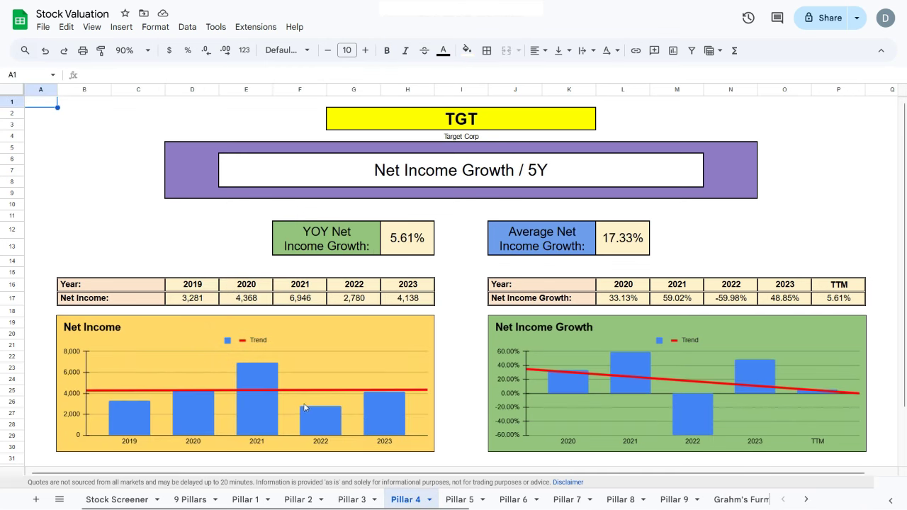
pyautogui.click(611, 250)
pyautogui.moveTo(190, 292); pyautogui.dragTo(411, 289)
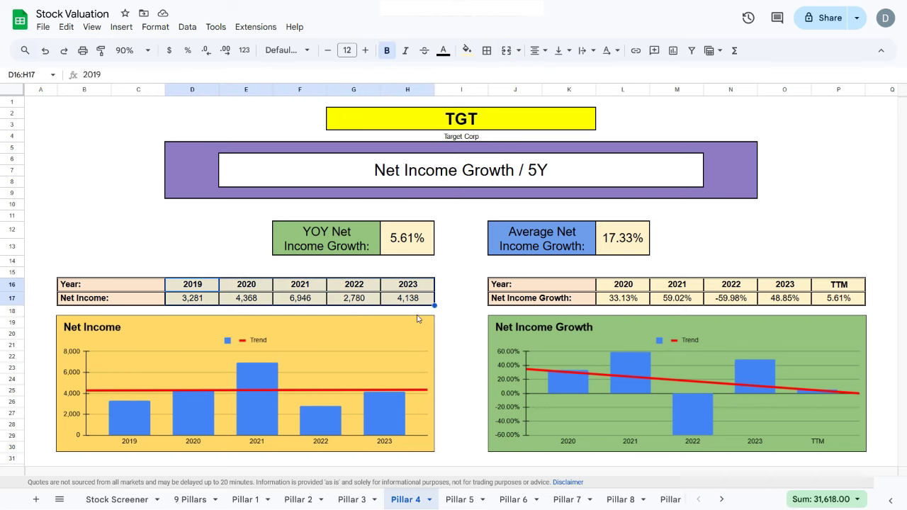
pyautogui.click(617, 248)
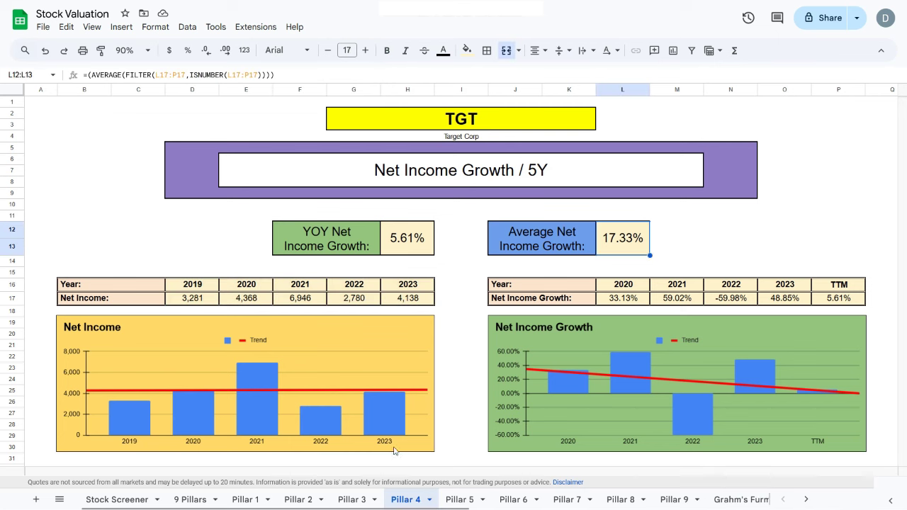
# Revisit the Pillar 3 revenue sheet and compare it with the 2019–2023 PE history and Current PE Ratio on Pillar 1.
pyautogui.click(350, 499)
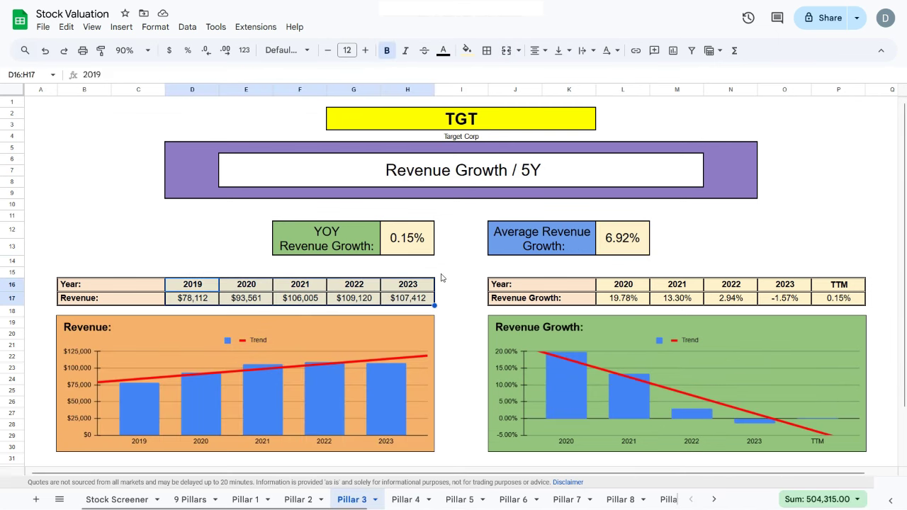
pyautogui.click(244, 498)
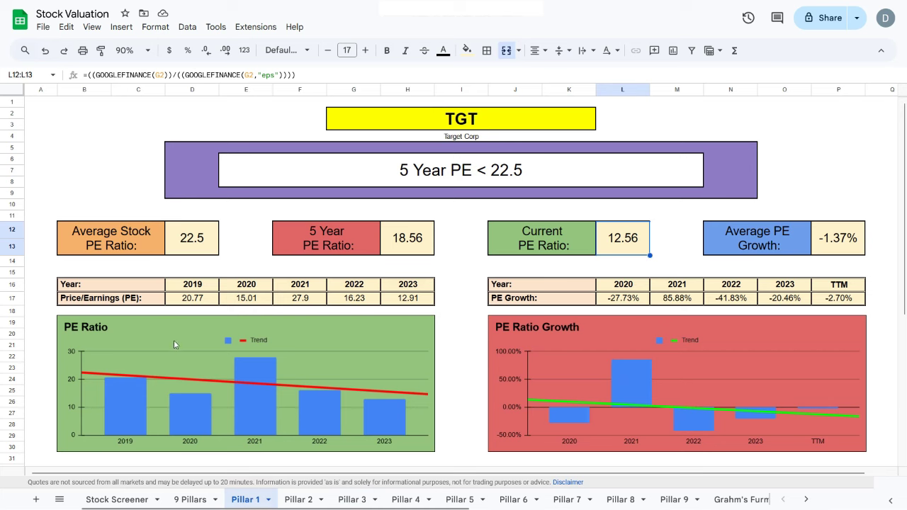
pyautogui.moveTo(204, 287); pyautogui.dragTo(394, 304)
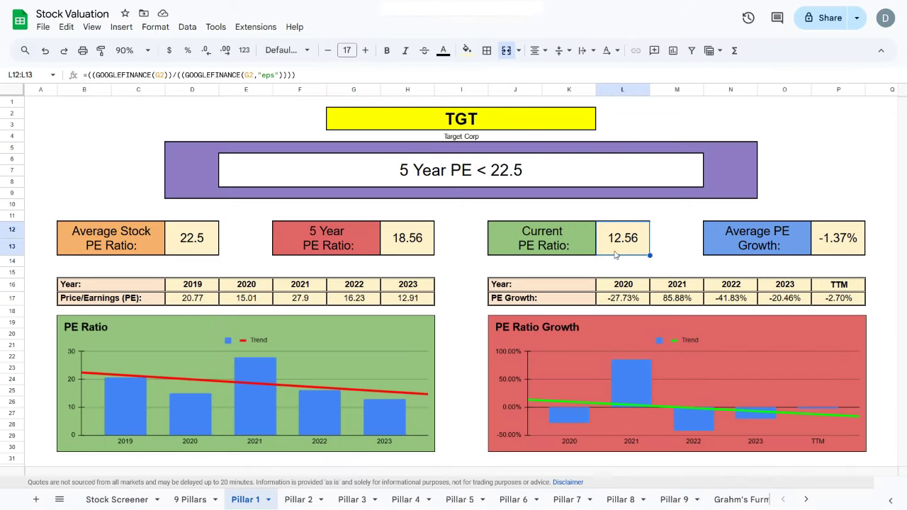
# Return to the 9 Pillars sheet and check the Decreasing Shares Outstanding pillar with its value.
pyautogui.click(190, 499)
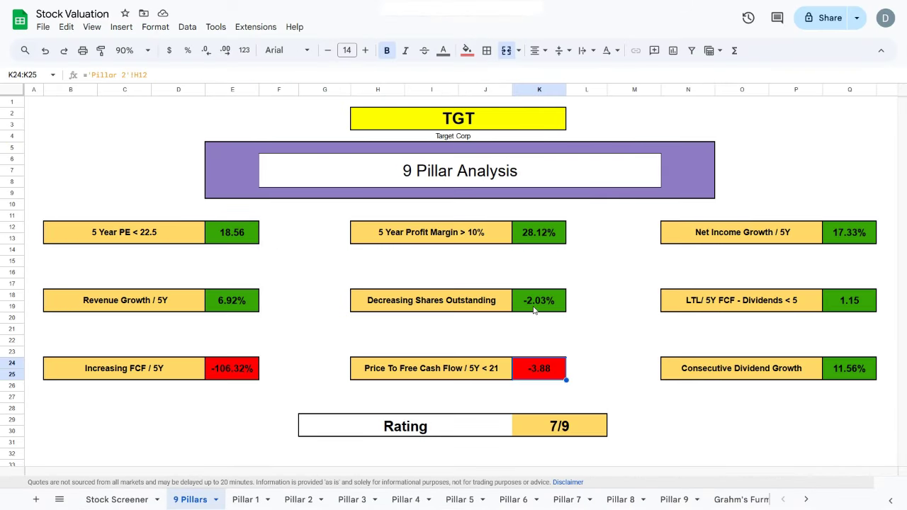
pyautogui.moveTo(491, 310); pyautogui.dragTo(531, 310)
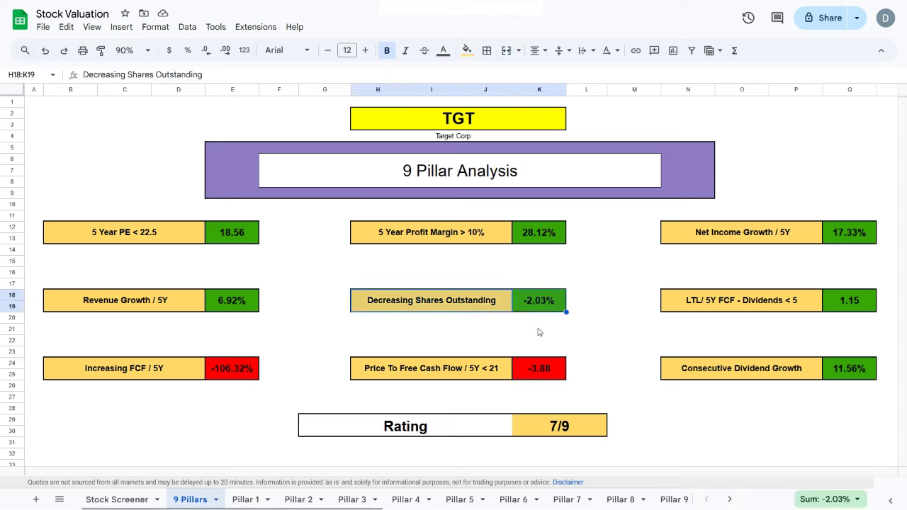
pyautogui.click(540, 329)
pyautogui.click(538, 303)
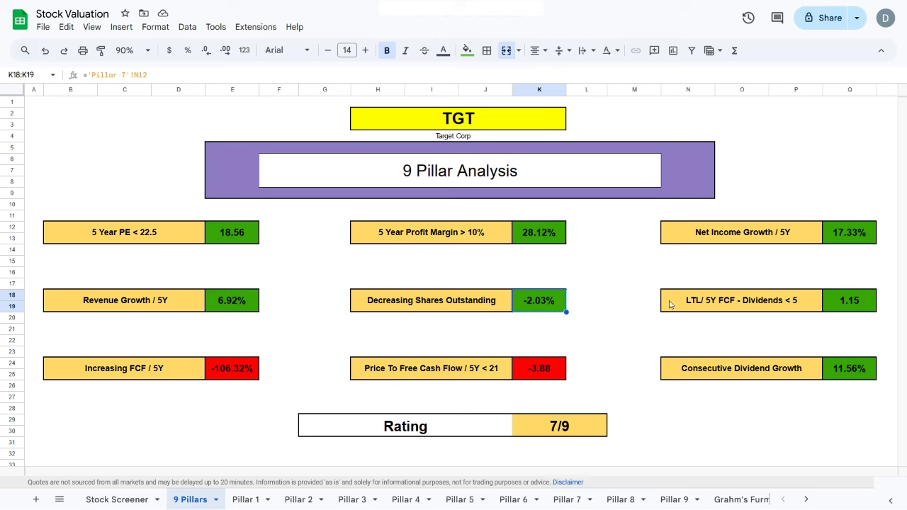
# Check the LTL/ 5Y FCF - Dividends < 5 pillar with its value and open its details on the Pillar 9 sheet.
pyautogui.moveTo(709, 302); pyautogui.dragTo(850, 302)
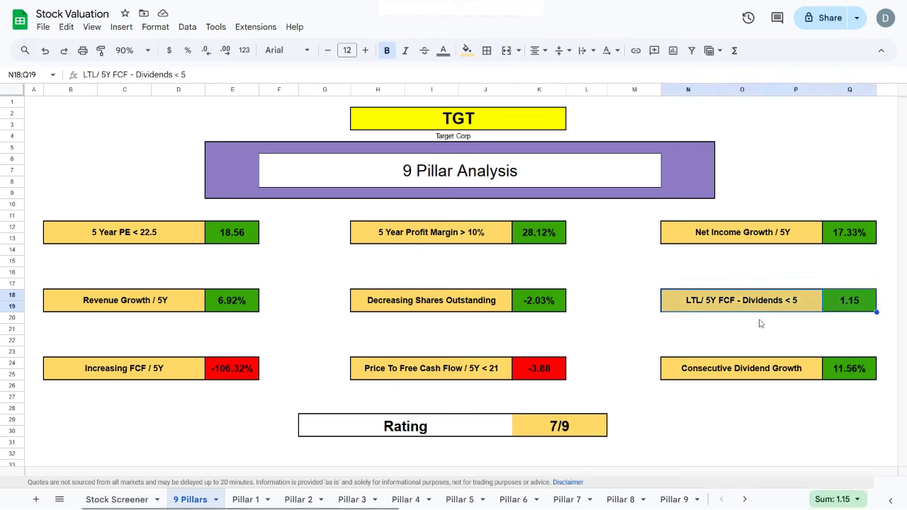
pyautogui.click(806, 293)
pyautogui.click(844, 302)
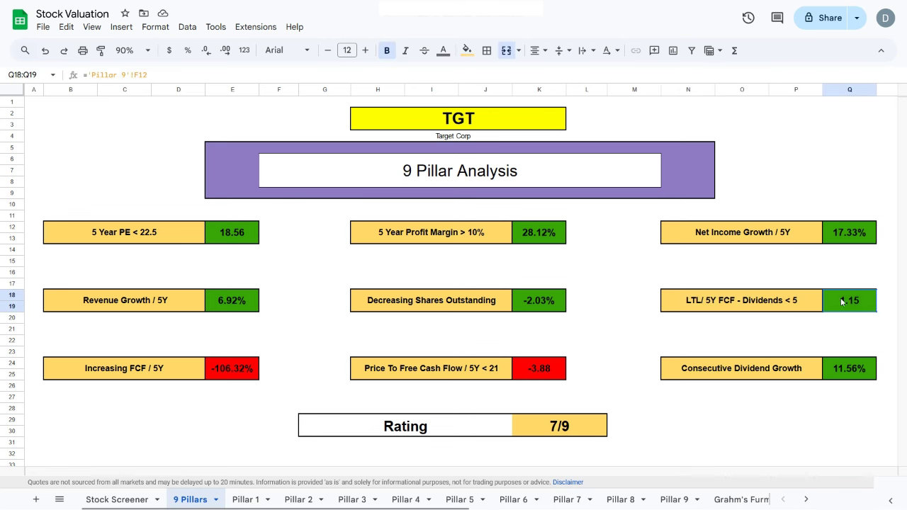
pyautogui.click(672, 499)
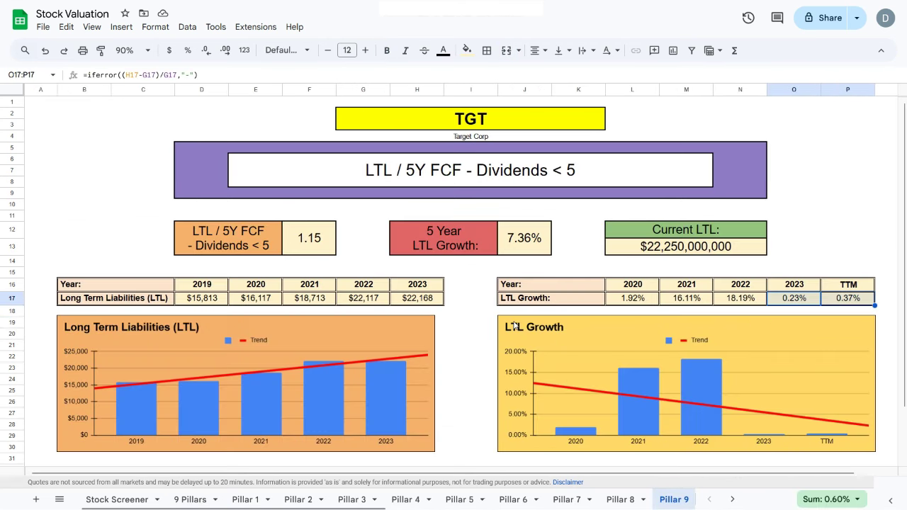
# Review the LTL / 5Y FCF - Dividends ratio, the 5 Year LTL Growth, and the 2023 and TTM LTL growth.
pyautogui.click(317, 237)
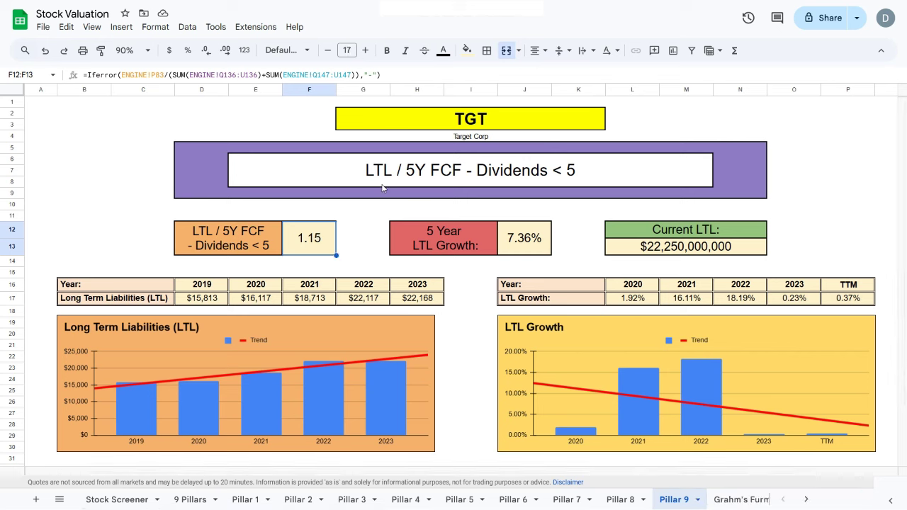
pyautogui.click(442, 183)
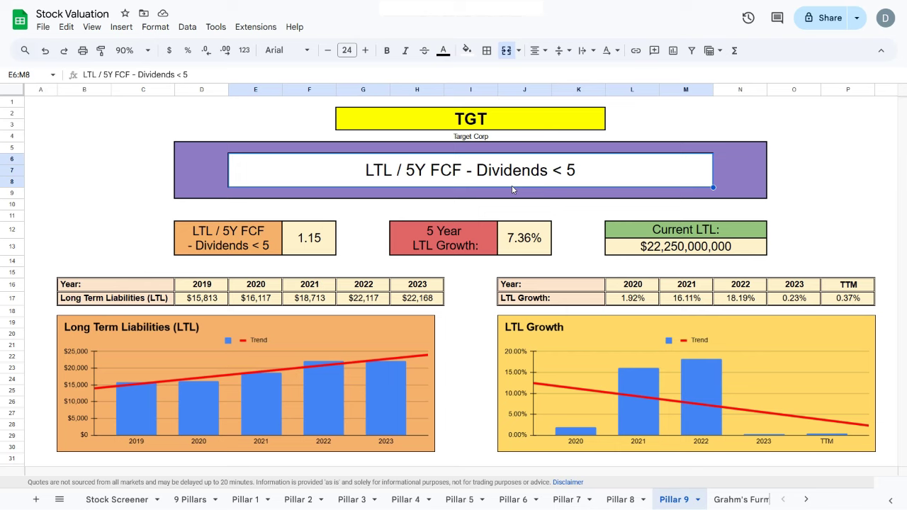
pyautogui.click(327, 244)
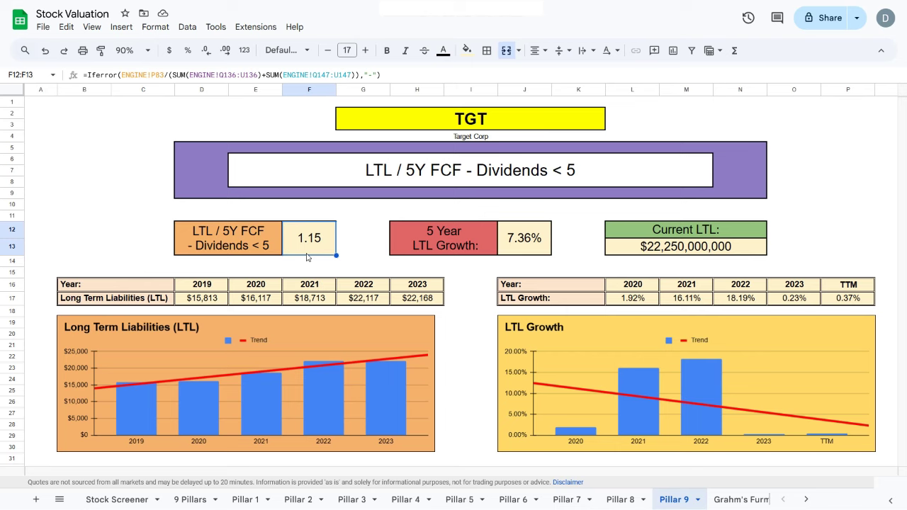
pyautogui.click(526, 253)
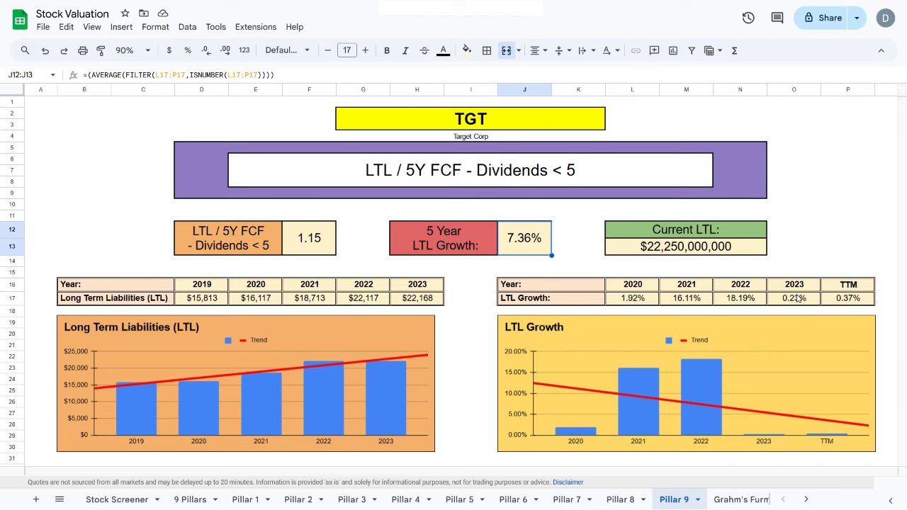
pyautogui.moveTo(791, 301); pyautogui.dragTo(837, 298)
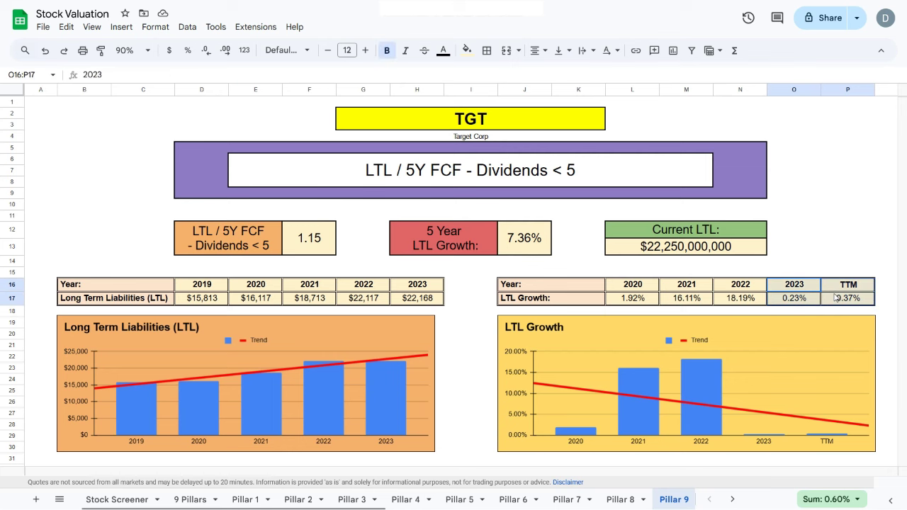
# Return to the 9 Pillars sheet and check the two red pillars, Increasing FCF / 5Y and Price To Free Cash Flow / 5Y < 21.
pyautogui.click(191, 500)
pyautogui.click(232, 368)
pyautogui.moveTo(124, 369); pyautogui.dragTo(540, 368)
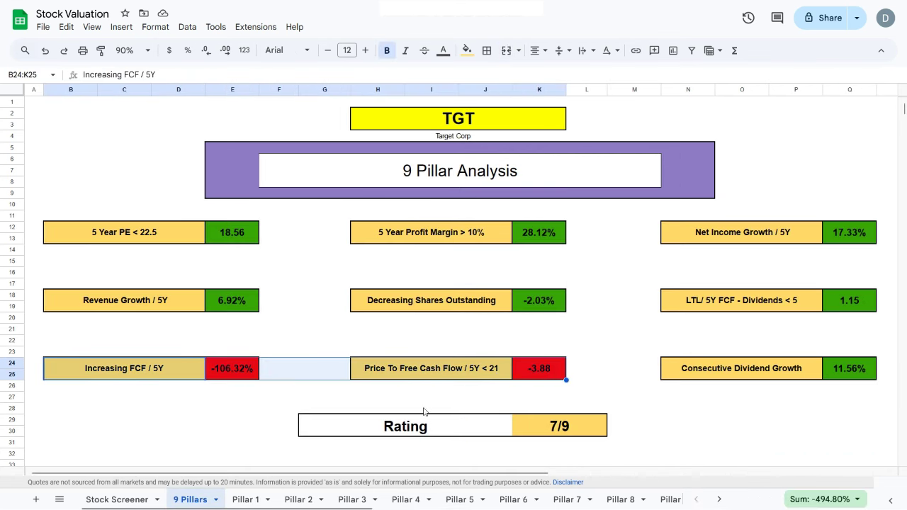
pyautogui.click(203, 398)
pyautogui.click(247, 374)
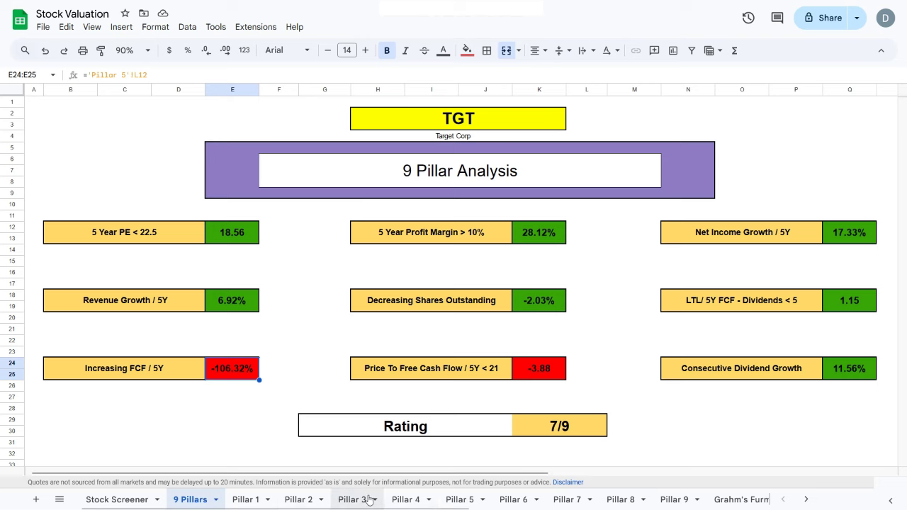
# Open the Pillar 5 sheet and review the yearly free cash flow from 2019 to 2023 and the YOY FCF Growth.
pyautogui.click(452, 501)
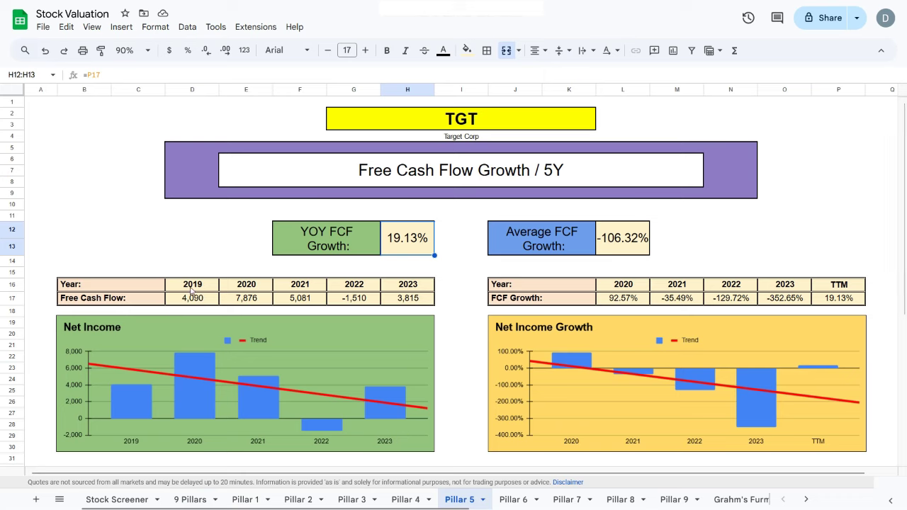
pyautogui.moveTo(194, 287); pyautogui.dragTo(300, 301)
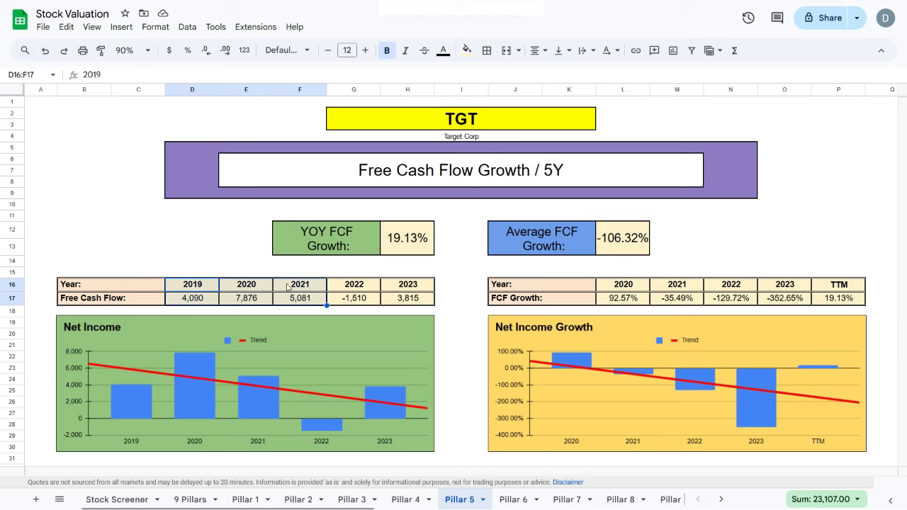
pyautogui.click(301, 285)
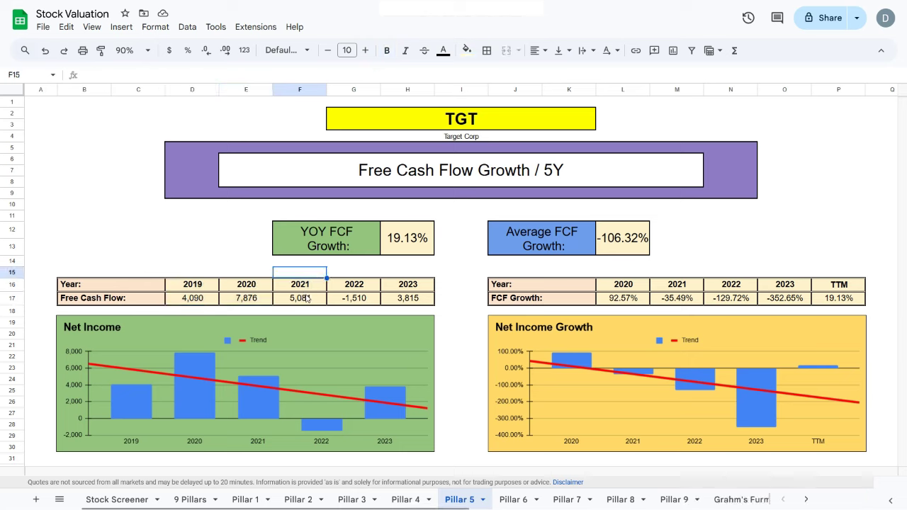
pyautogui.moveTo(306, 298); pyautogui.dragTo(344, 306)
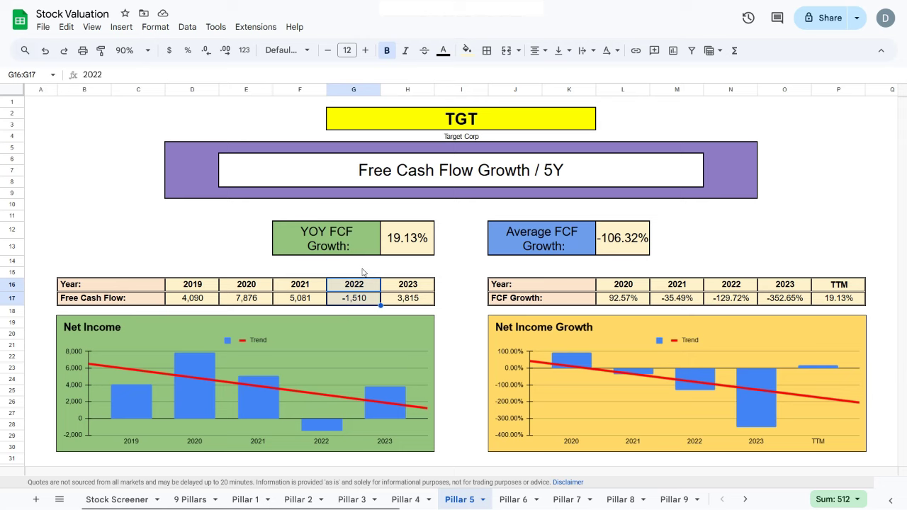
pyautogui.moveTo(402, 287)
pyautogui.mouseDown()
pyautogui.moveTo(399, 306)
pyautogui.moveTo(401, 283)
pyautogui.mouseUp()
pyautogui.click(402, 245)
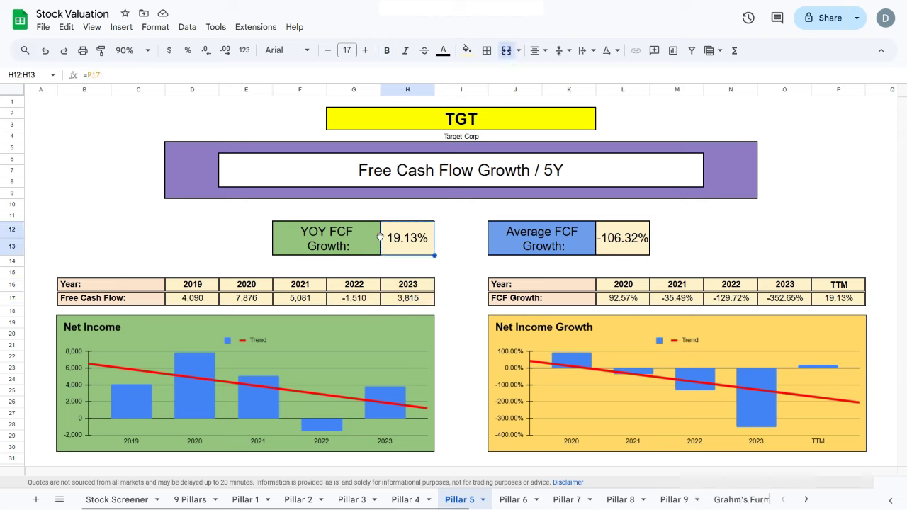
# Return to the 9 Pillars sheet and compare the Price To Free Cash Flow / 5Y < 21 pillar with the 5 Year PE < 22.5 pillar.
pyautogui.click(188, 499)
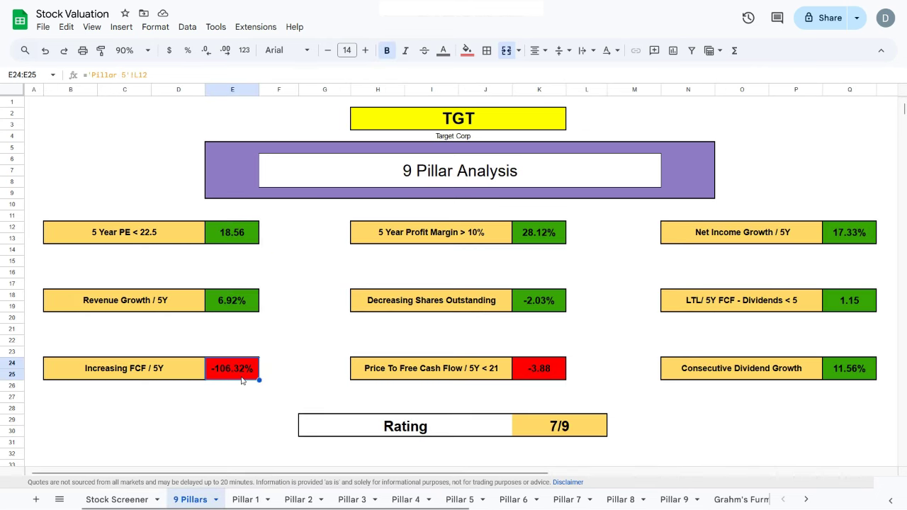
pyautogui.moveTo(418, 376); pyautogui.dragTo(541, 377)
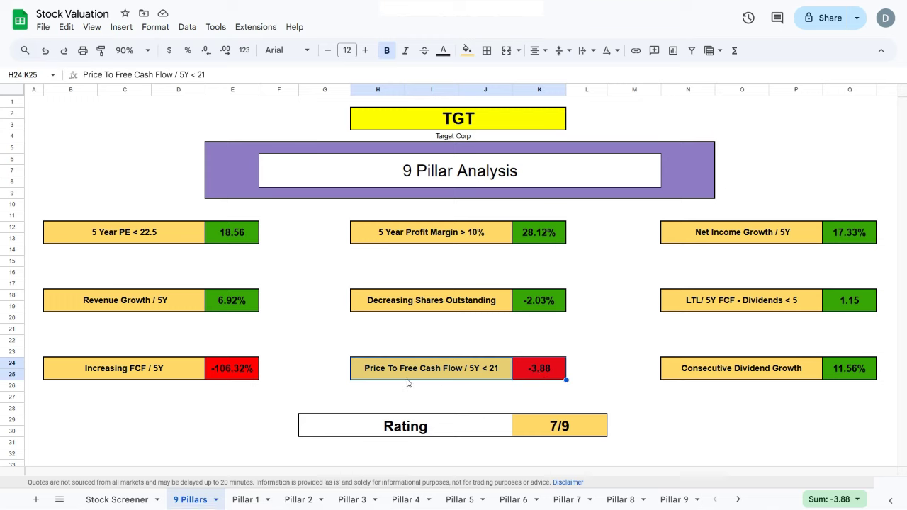
pyautogui.moveTo(178, 235); pyautogui.dragTo(226, 252)
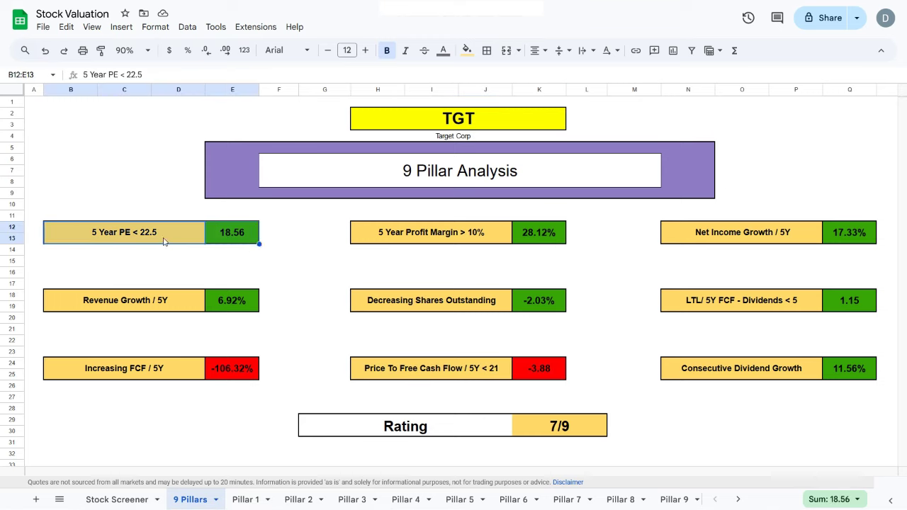
pyautogui.moveTo(429, 375); pyautogui.dragTo(522, 368)
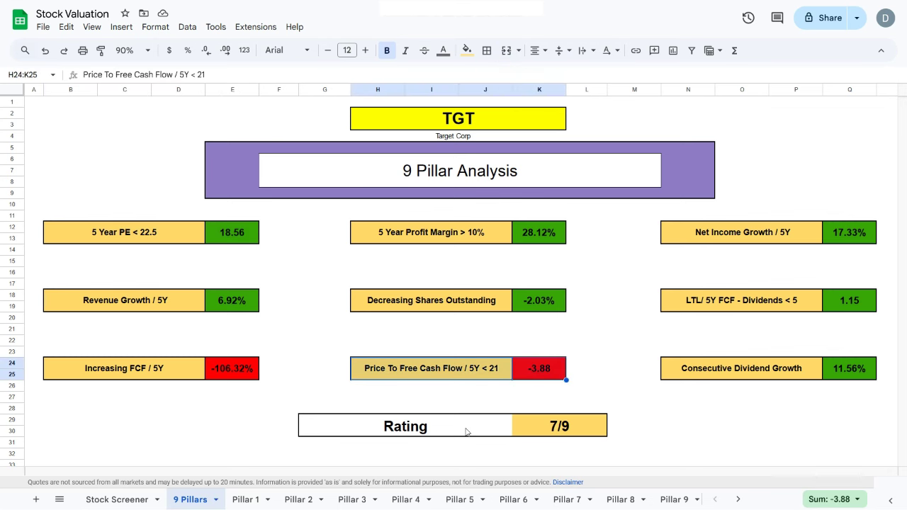
# Open the Pillar 2 sheet and review the 5 Year Price to FCF and the yearly price to free cash flow for 2019–2023.
pyautogui.click(287, 499)
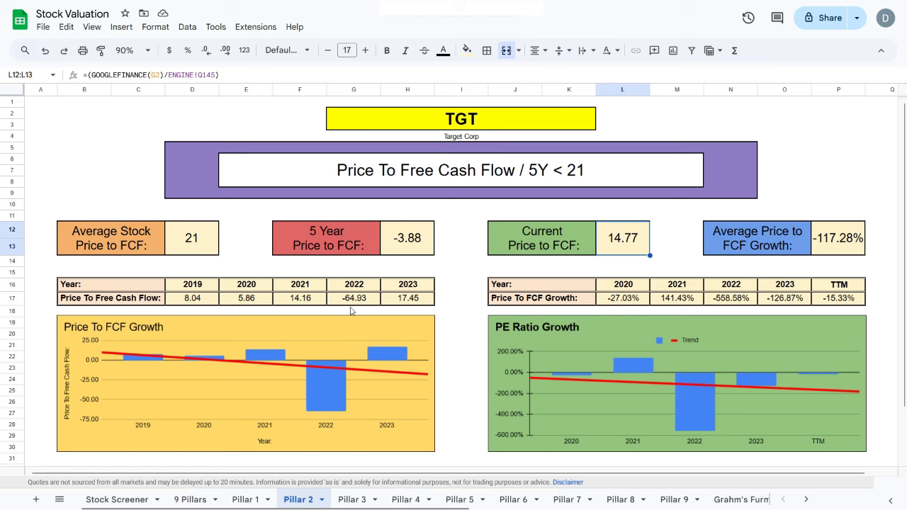
pyautogui.moveTo(355, 289); pyautogui.dragTo(355, 299)
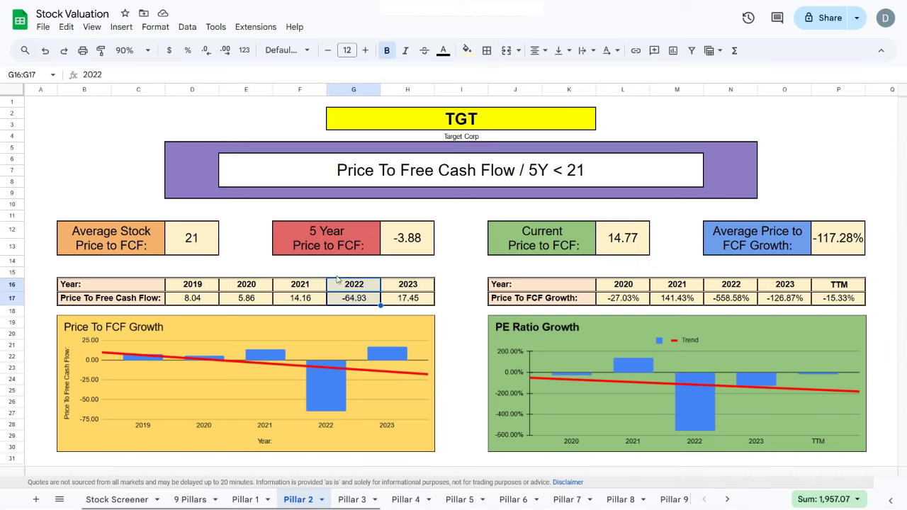
pyautogui.click(398, 247)
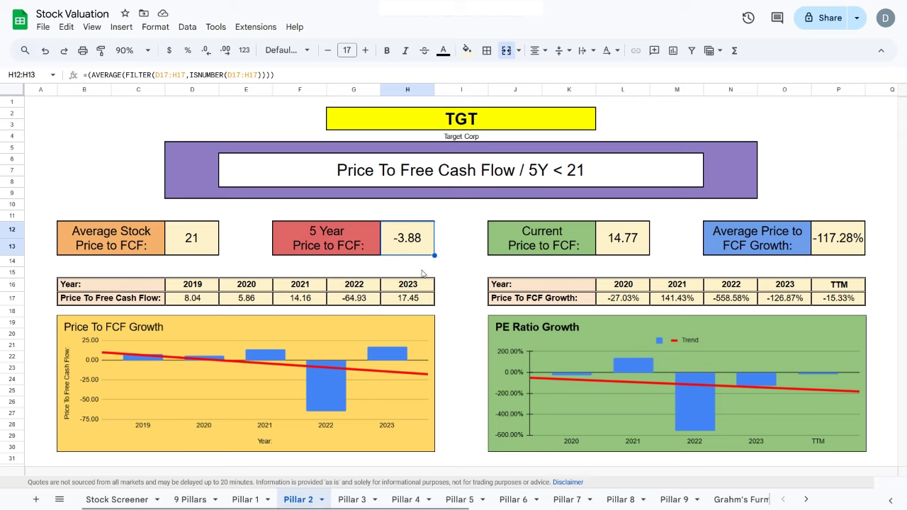
pyautogui.click(359, 289)
pyautogui.moveTo(359, 298); pyautogui.dragTo(359, 298)
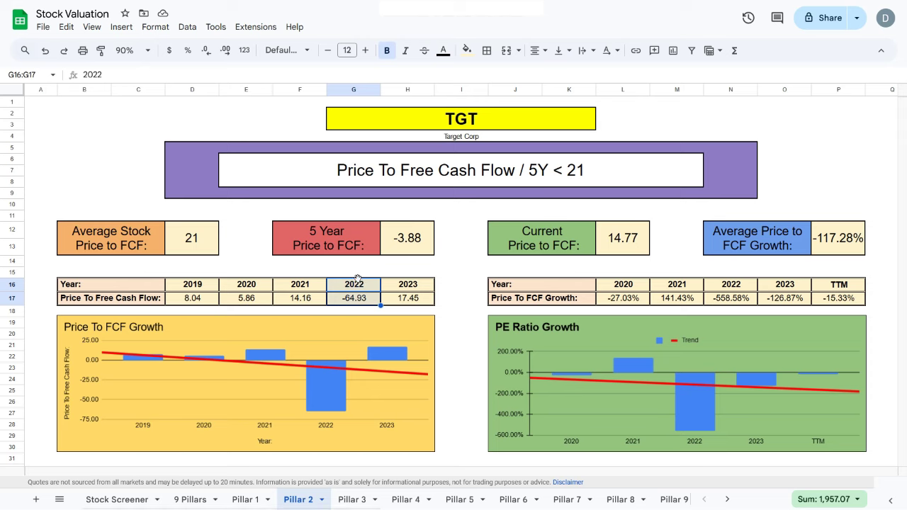
pyautogui.moveTo(177, 286); pyautogui.dragTo(301, 299)
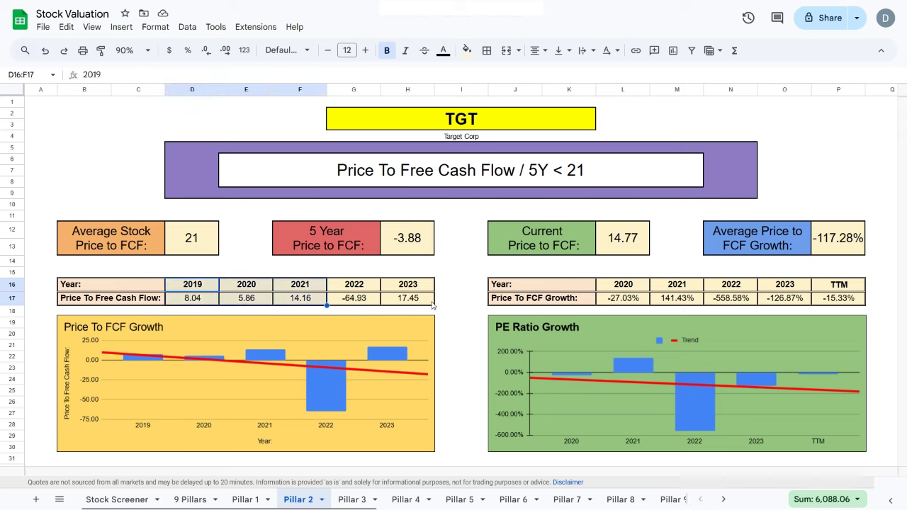
pyautogui.moveTo(407, 286); pyautogui.dragTo(407, 298)
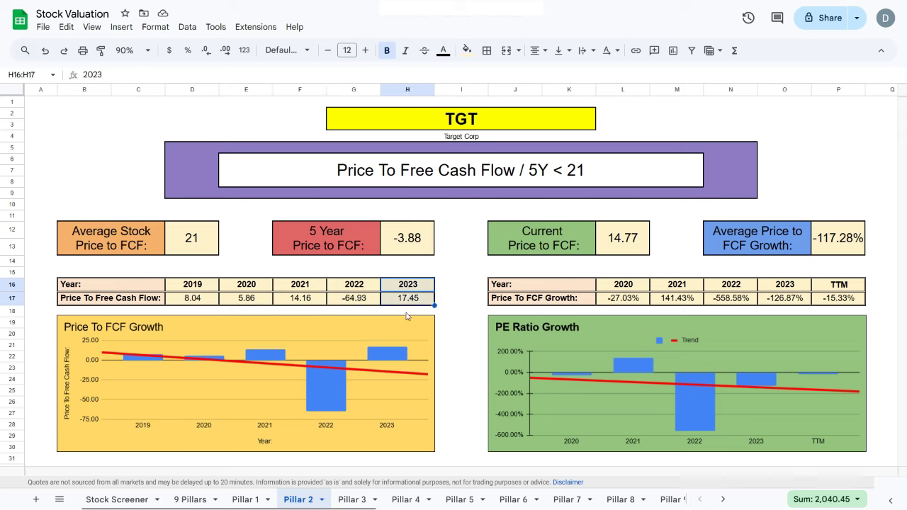
# Compare the Current Price to FCF with the Price To Free Cash Flow / 5Y < 21 criterion on the Pillar 2 sheet.
pyautogui.click(625, 254)
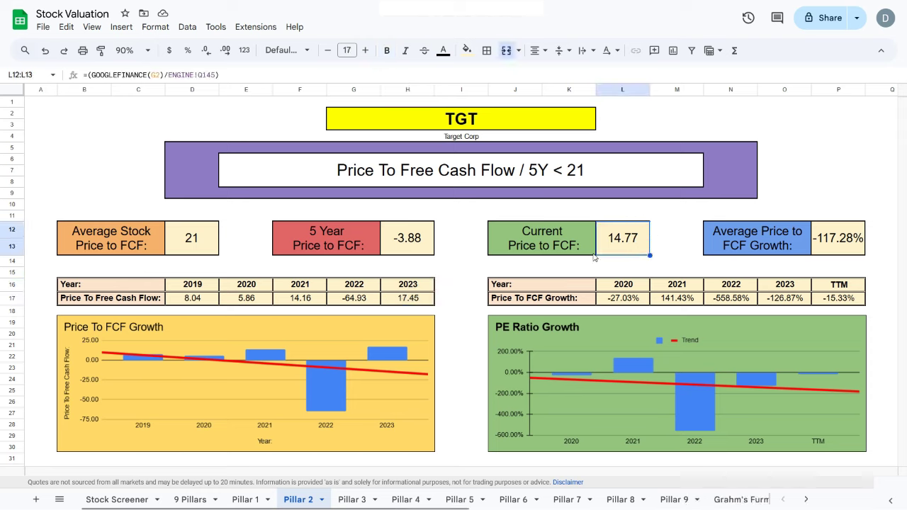
pyautogui.click(606, 168)
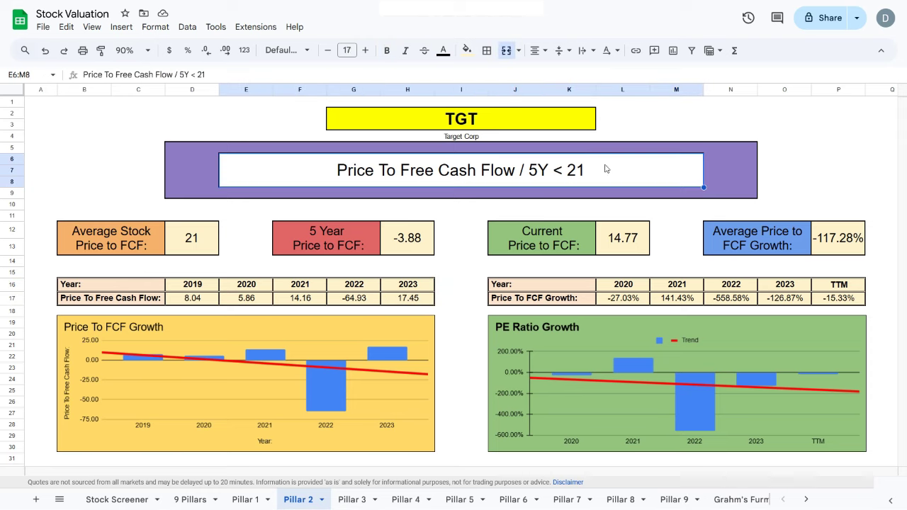
# Return to the 9 Pillars sheet and review the 5 Year PE, Price To Free Cash Flow, Revenue Growth and Increasing FCF results.
pyautogui.click(191, 499)
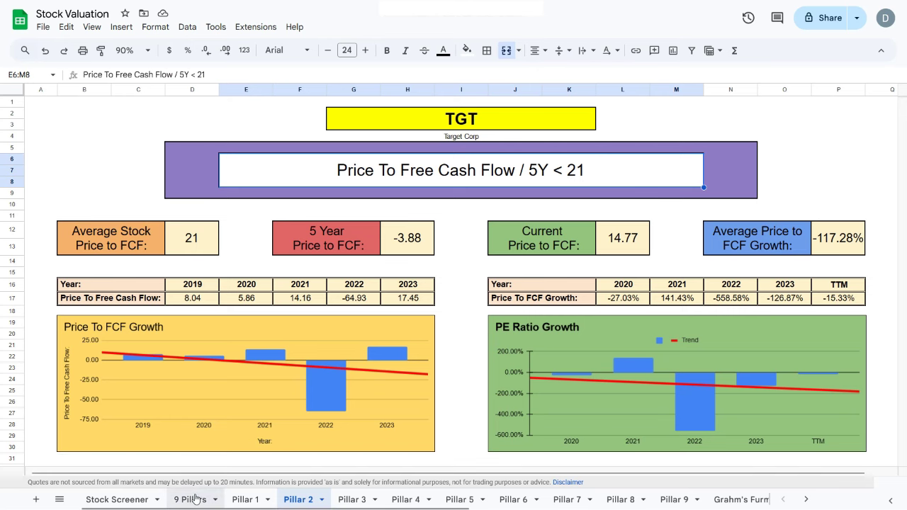
pyautogui.click(198, 219)
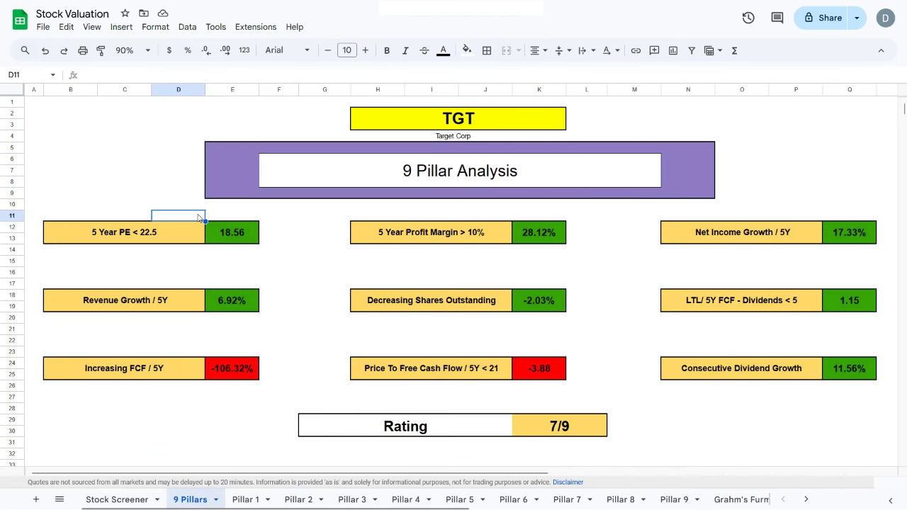
pyautogui.click(249, 241)
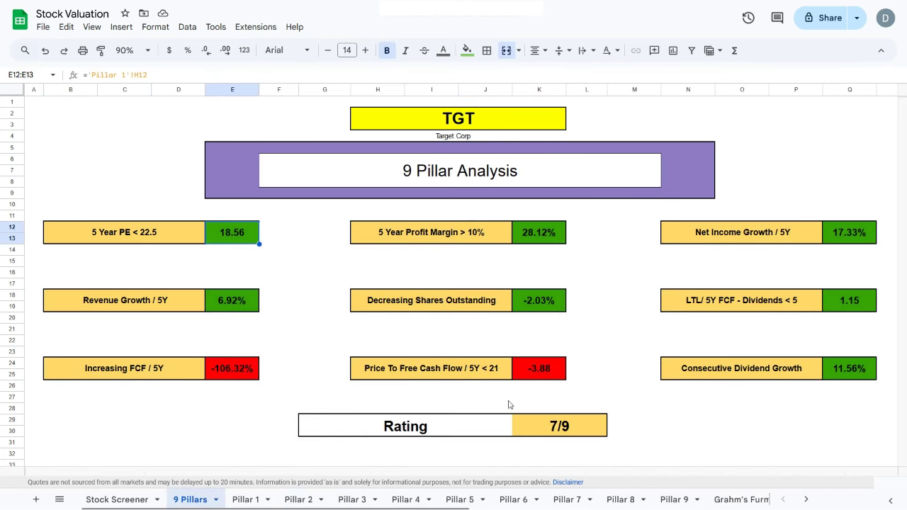
pyautogui.click(540, 373)
pyautogui.click(255, 304)
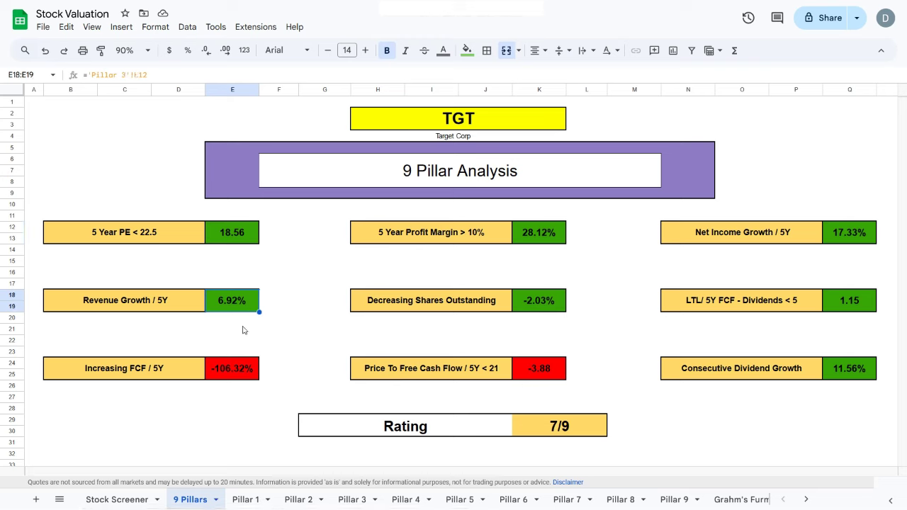
pyautogui.click(239, 365)
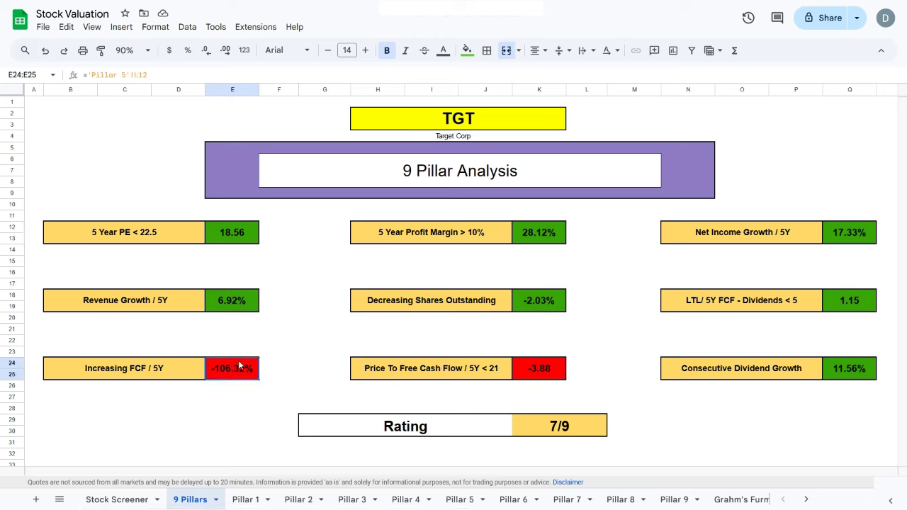
# Review the Net Income Growth, 5 Year Profit Margin, Decreasing Shares Outstanding, LTL/ 5Y FCF - Dividends and Consecutive Dividend Growth pillars.
pyautogui.click(862, 232)
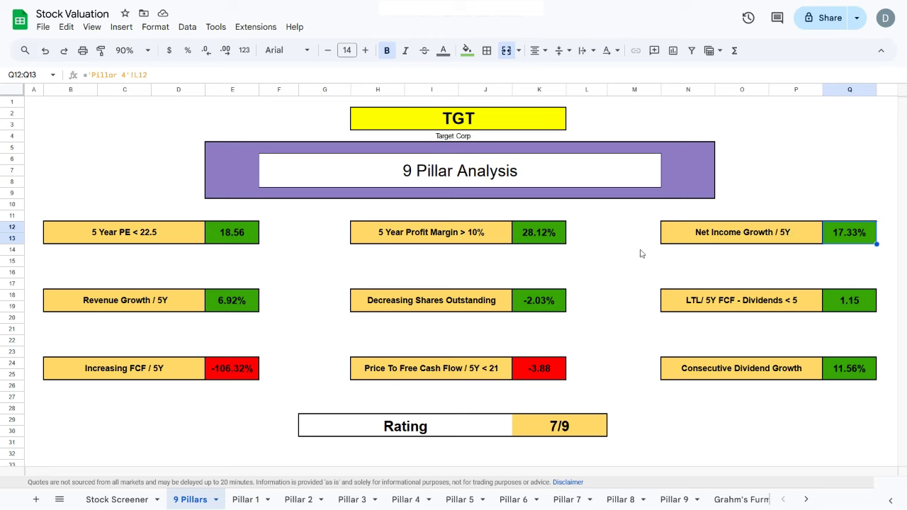
pyautogui.click(544, 234)
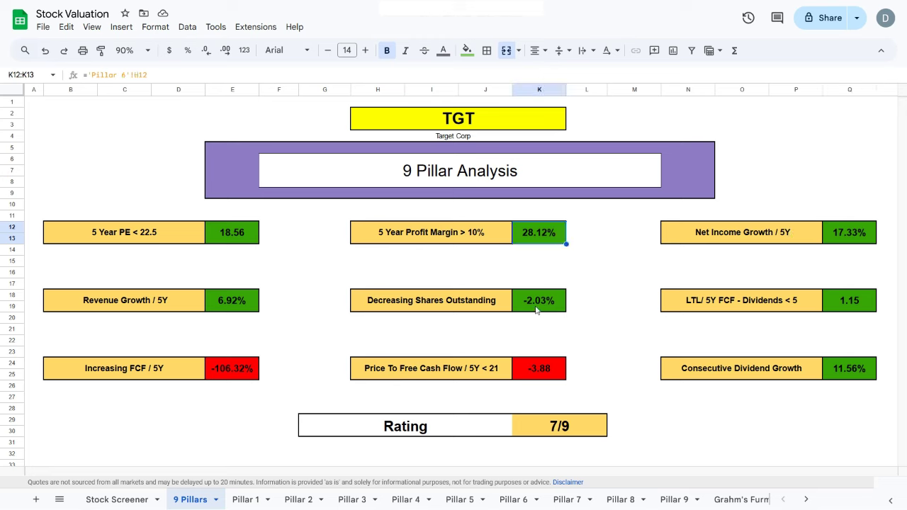
pyautogui.click(537, 309)
pyautogui.click(853, 306)
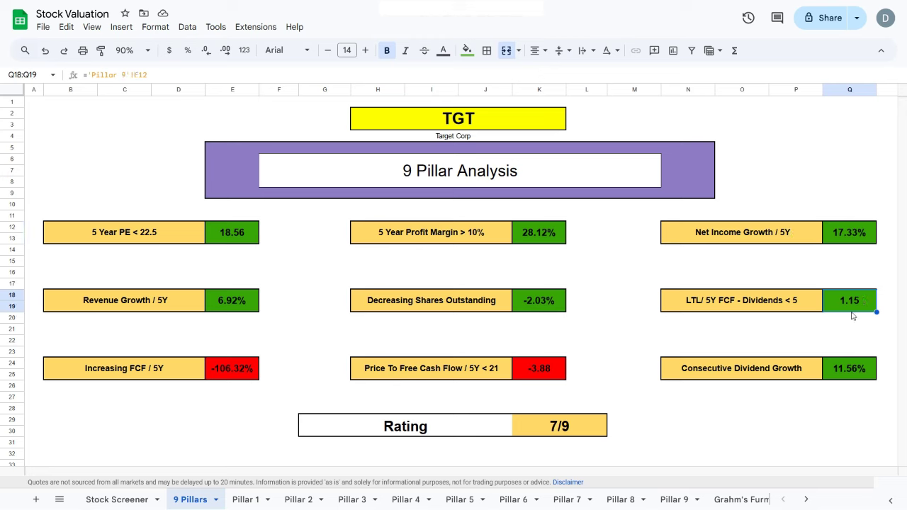
pyautogui.click(848, 375)
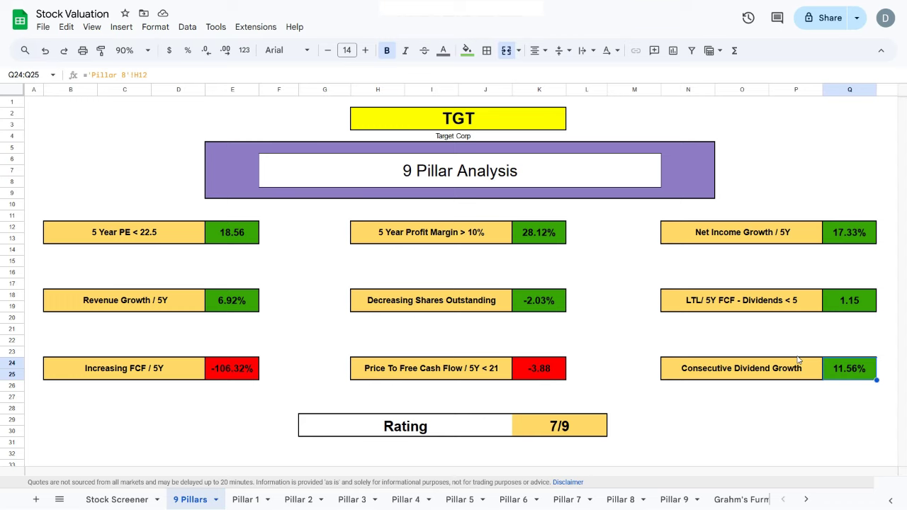
# Open the Grahm's Furmula sheet and review each formula input, from 5Y EPS to the current yield on AAA corporate bonds.
pyautogui.click(805, 498)
pyautogui.click(336, 500)
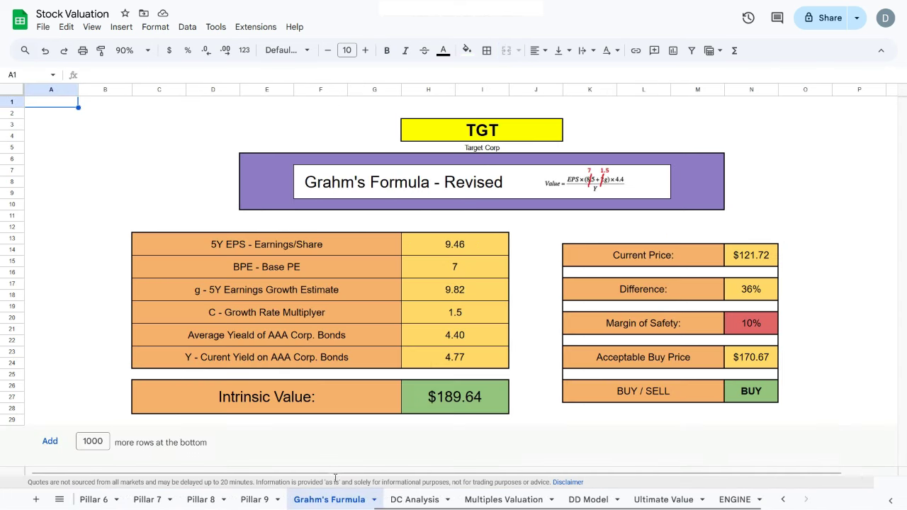
pyautogui.click(445, 250)
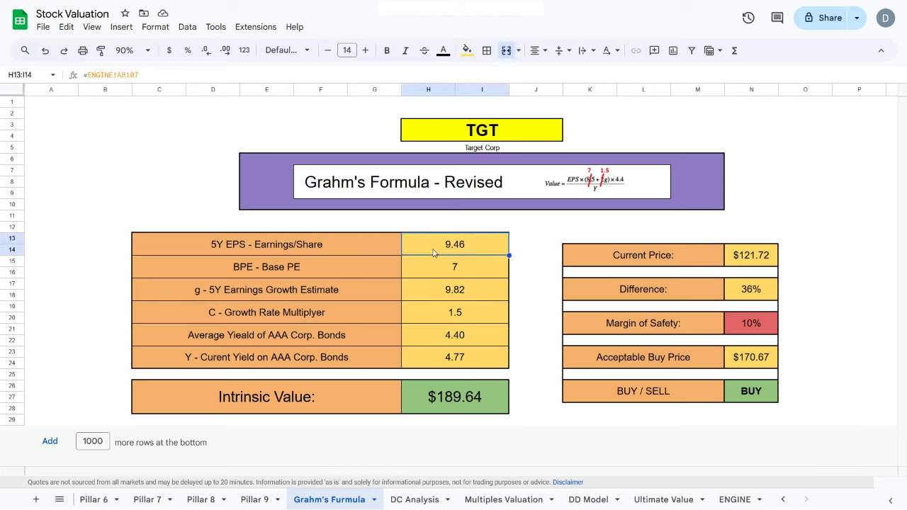
pyautogui.click(445, 273)
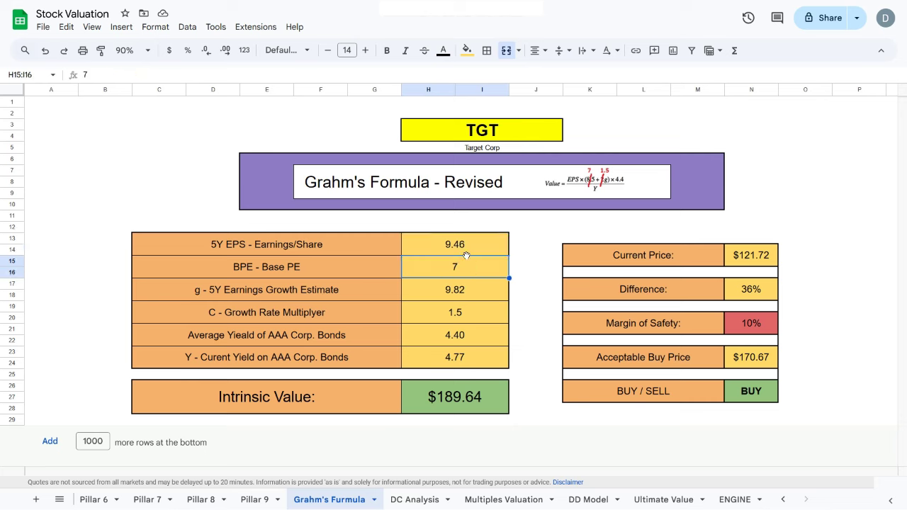
pyautogui.click(451, 298)
pyautogui.click(462, 321)
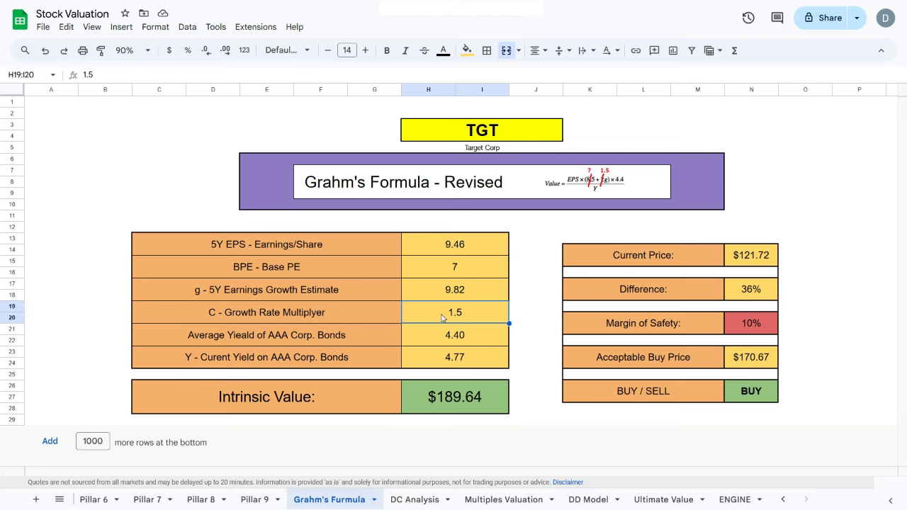
pyautogui.click(449, 341)
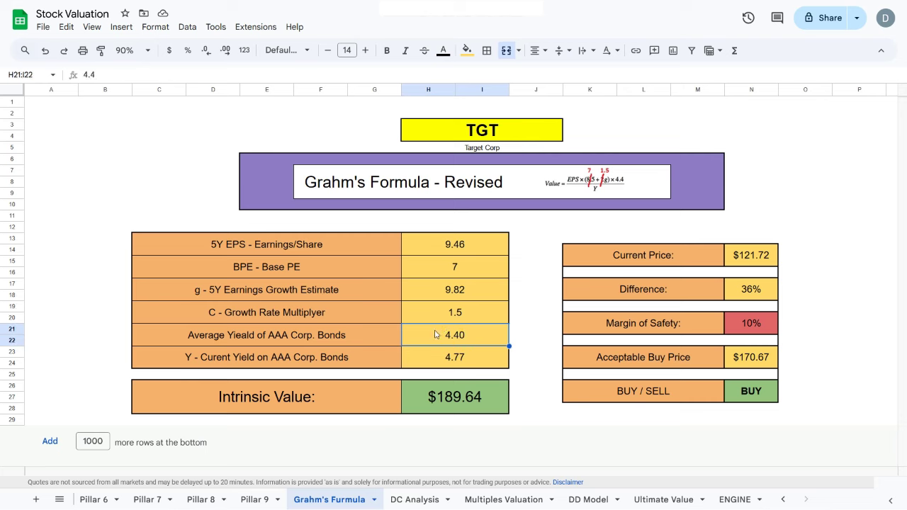
pyautogui.click(448, 363)
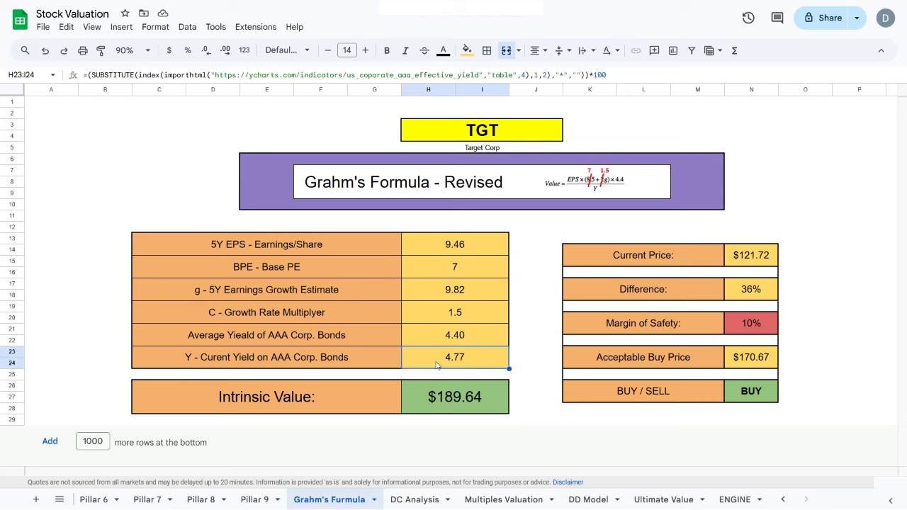
# Check the revised Grahm's formula and its Intrinsic Value against the Difference and Current Price.
pyautogui.click(611, 190)
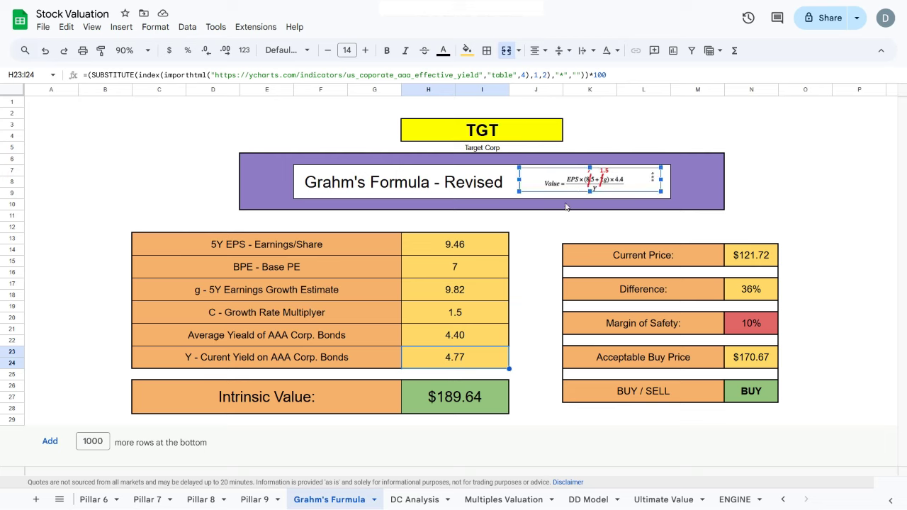
pyautogui.click(447, 404)
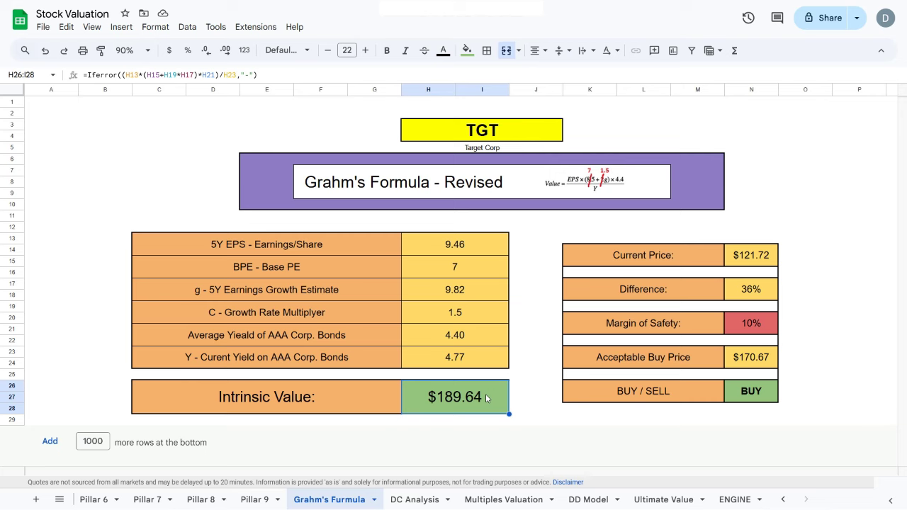
pyautogui.click(754, 296)
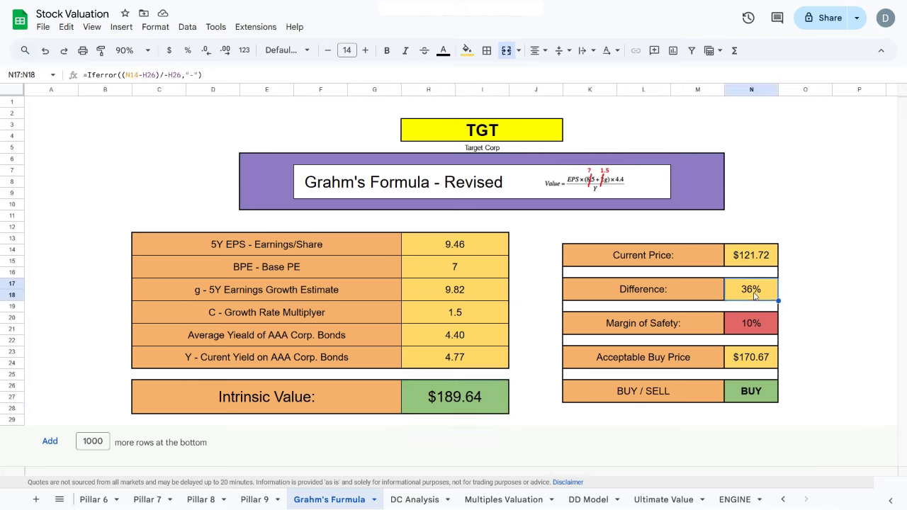
pyautogui.click(756, 261)
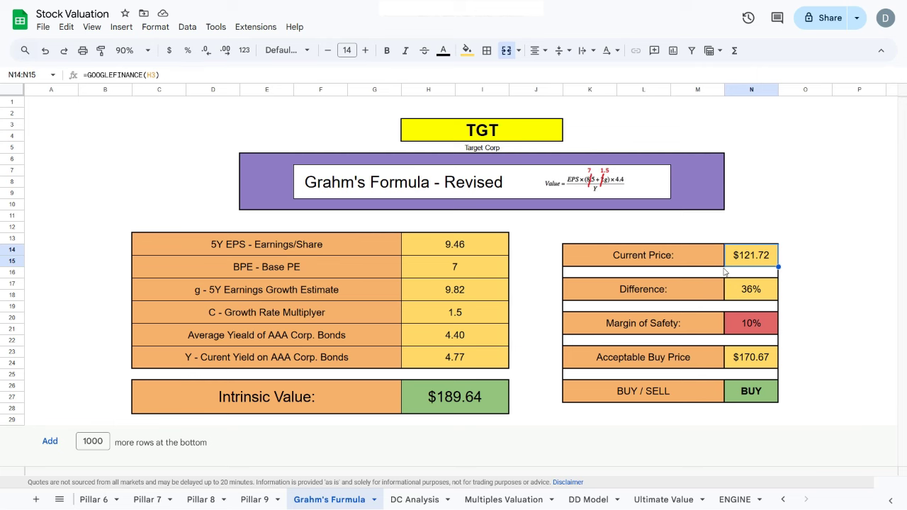
# Open the DC Analysis sheet and review the 2019–2023 free cash flow and growth, the Average Growth Rate and the Calculated Growth Rate.
pyautogui.click(410, 499)
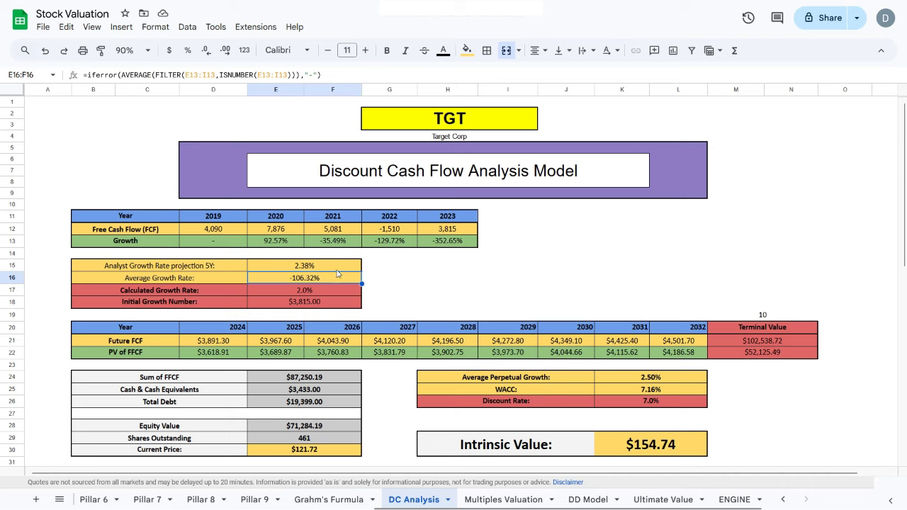
pyautogui.moveTo(237, 233); pyautogui.dragTo(445, 242)
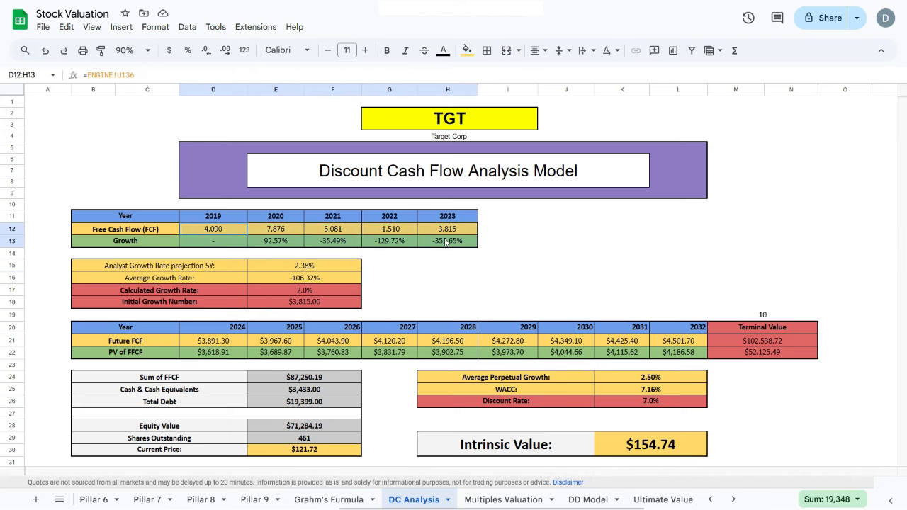
pyautogui.click(316, 279)
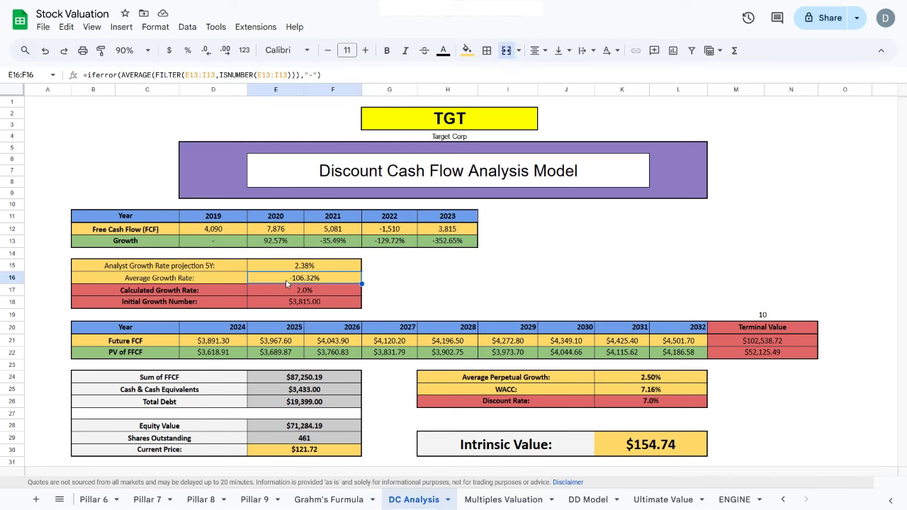
pyautogui.moveTo(397, 219); pyautogui.dragTo(394, 239)
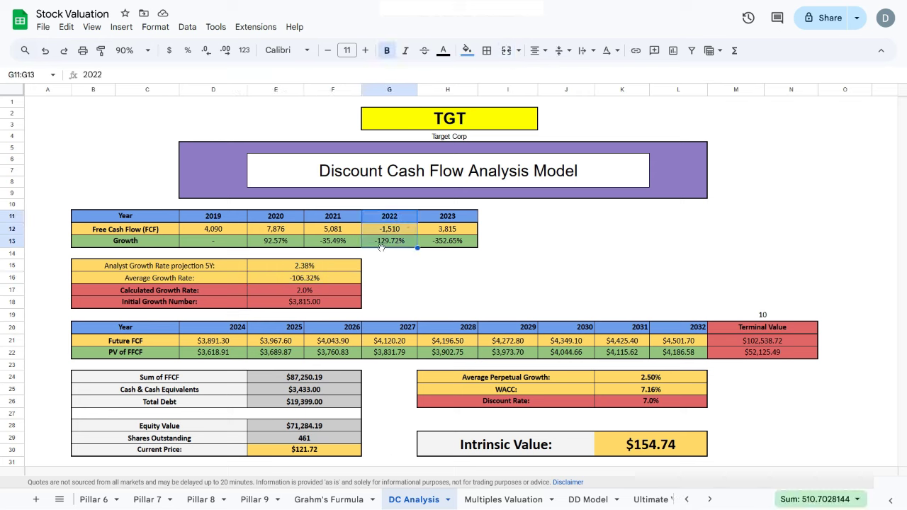
pyautogui.click(296, 292)
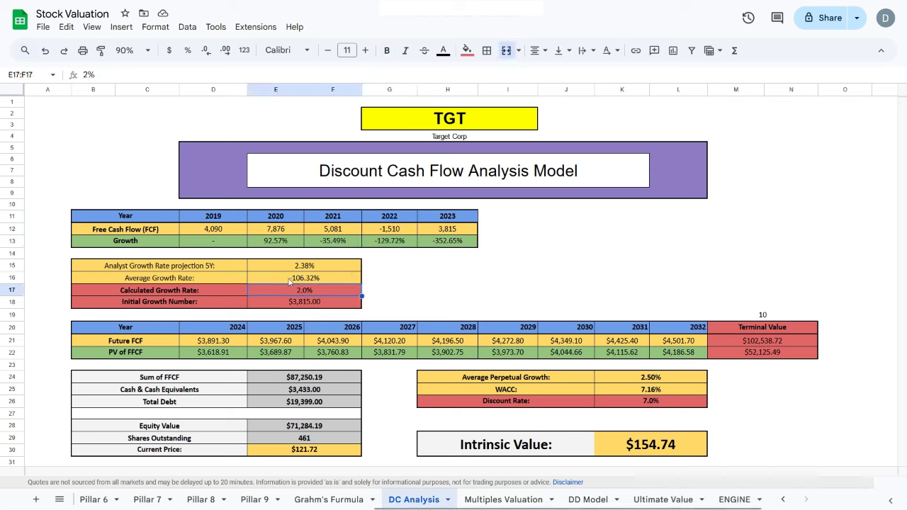
# Review the 2024–2032 Future FCF, the Discount Rate and the PV of FFCF in the discount cash flow model.
pyautogui.moveTo(223, 342); pyautogui.dragTo(676, 343)
pyautogui.click(650, 402)
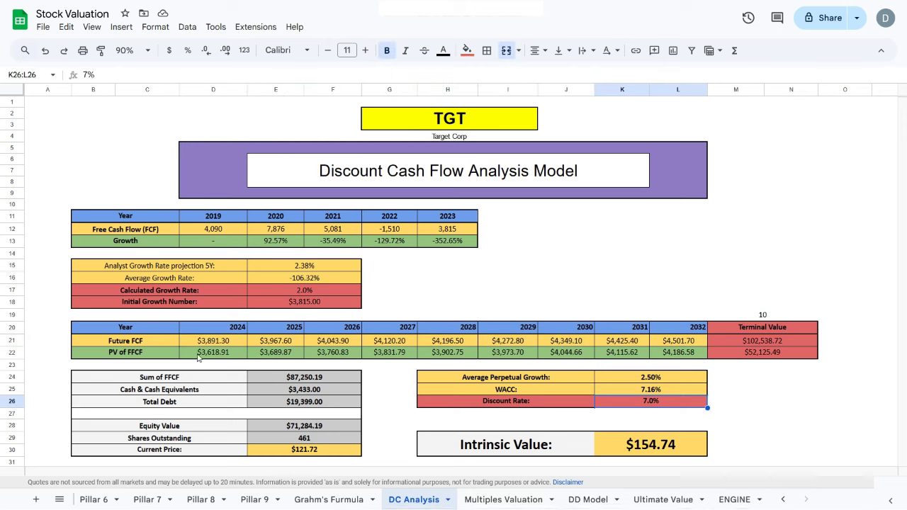
pyautogui.moveTo(198, 358); pyautogui.dragTo(654, 360)
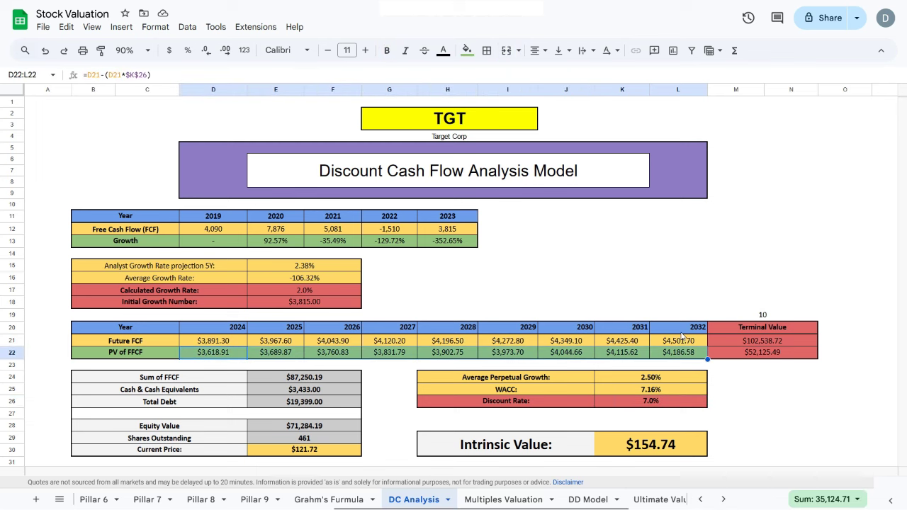
# Review the figures from Sum of FFCF to Shares Outstanding and compare the model's Intrinsic Value with the Current Price.
pyautogui.moveTo(309, 379); pyautogui.dragTo(306, 439)
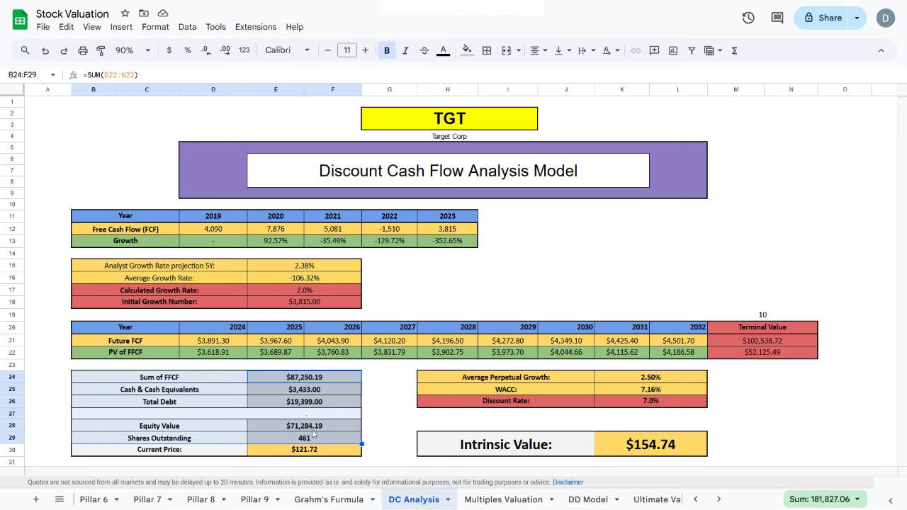
pyautogui.click(671, 451)
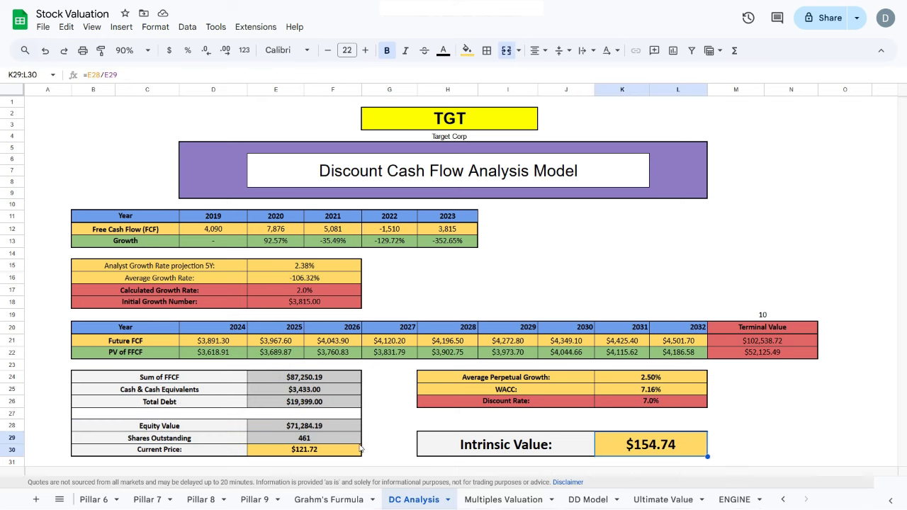
pyautogui.click(317, 454)
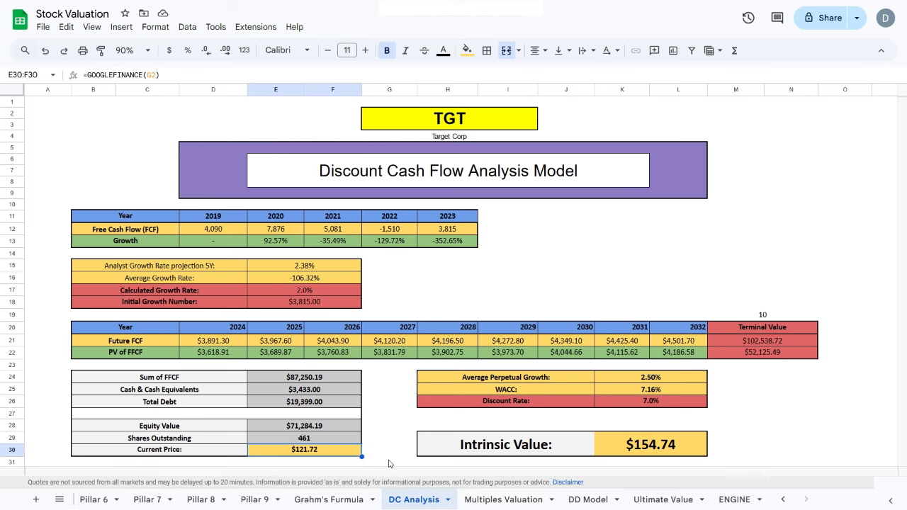
# Open the Multiples Valuation sheet and review the Walmart and Dollar General tickers, stock prices, earnings per share and P/E ratios.
pyautogui.click(668, 500)
pyautogui.click(432, 182)
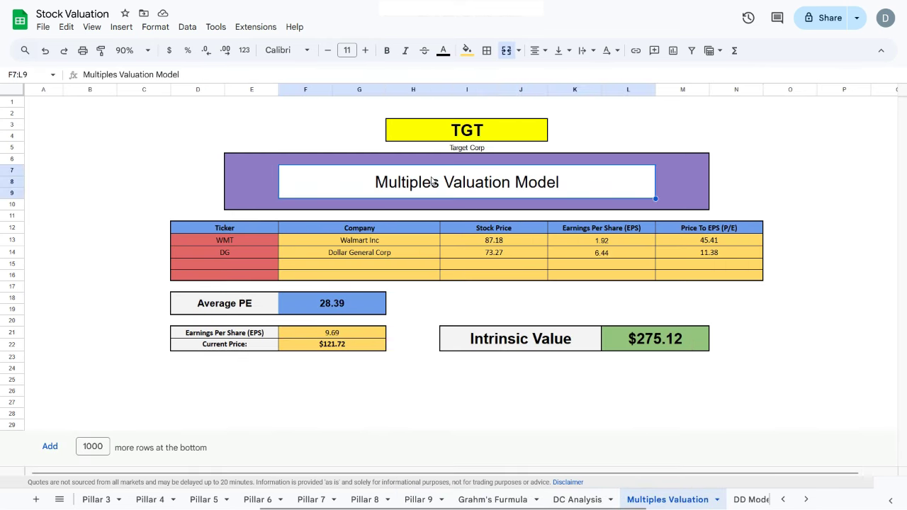
pyautogui.click(489, 140)
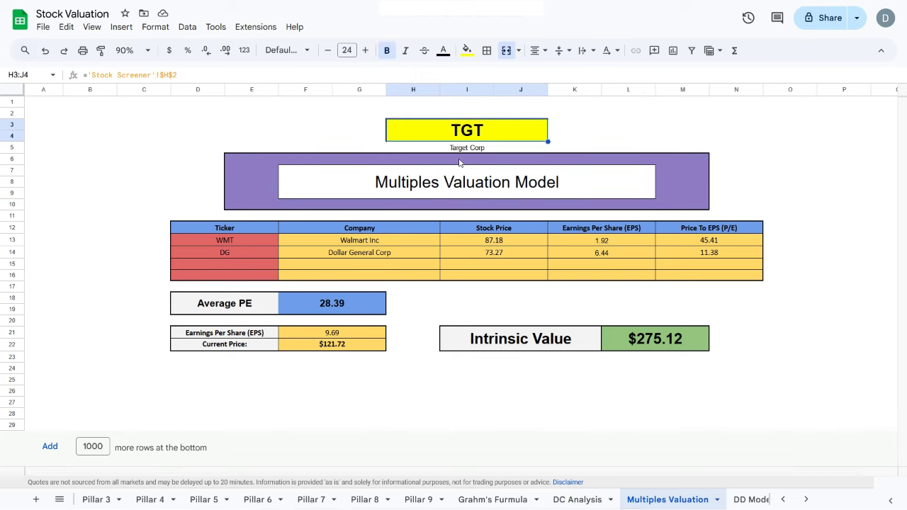
pyautogui.moveTo(248, 241); pyautogui.dragTo(253, 250)
pyautogui.moveTo(342, 241); pyautogui.dragTo(344, 254)
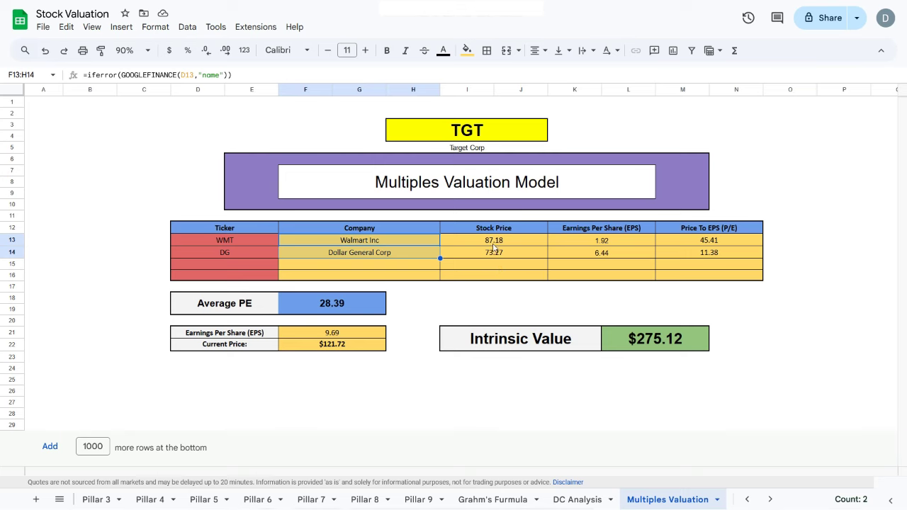
pyautogui.moveTo(496, 257); pyautogui.dragTo(516, 240)
pyautogui.moveTo(589, 242); pyautogui.dragTo(602, 256)
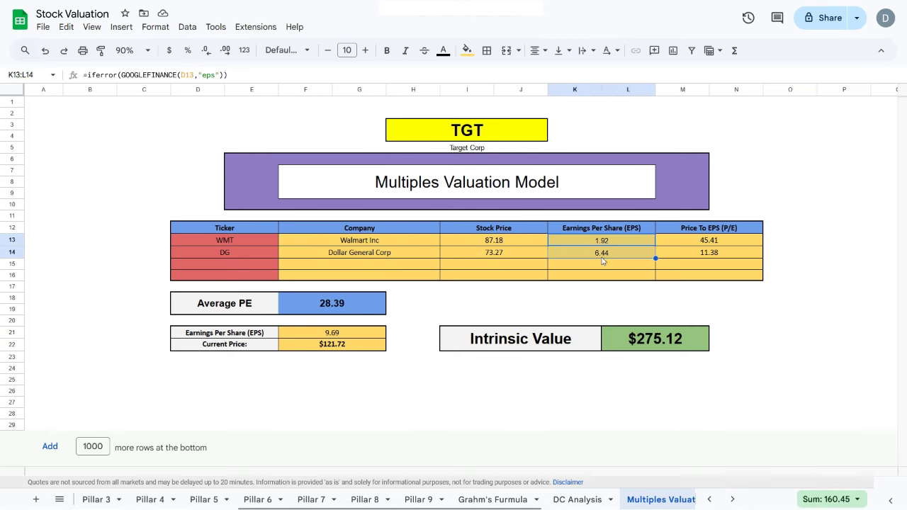
pyautogui.moveTo(706, 243); pyautogui.dragTo(705, 251)
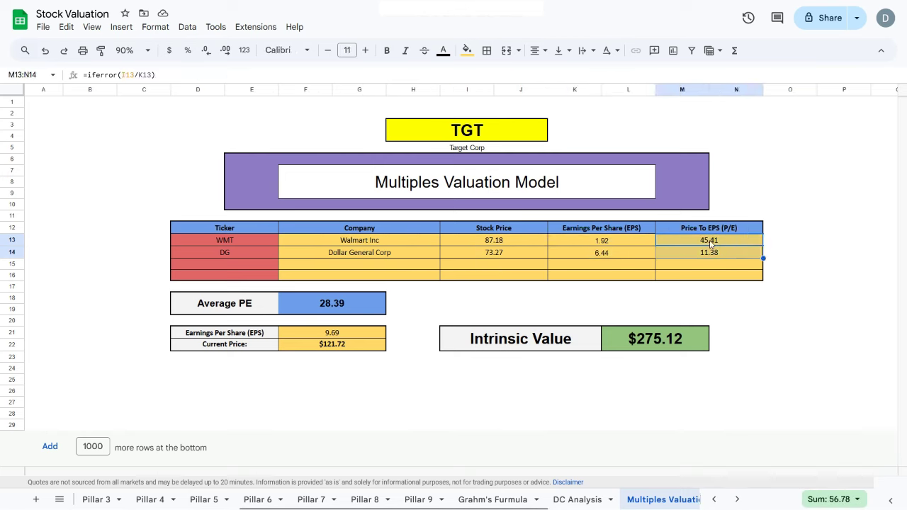
# Compare Walmart's Price To EPS (P/E) with Dollar General's in the peer table.
pyautogui.click(772, 256)
pyautogui.click(686, 241)
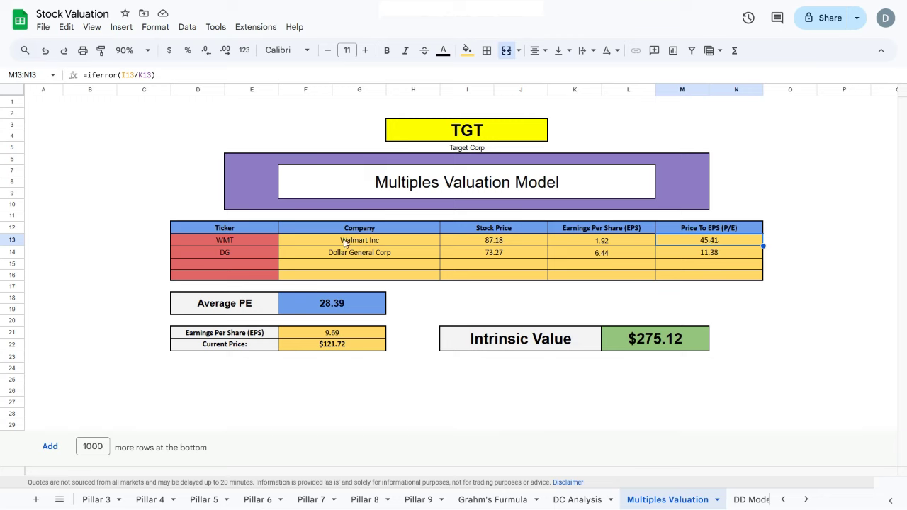
pyautogui.click(239, 237)
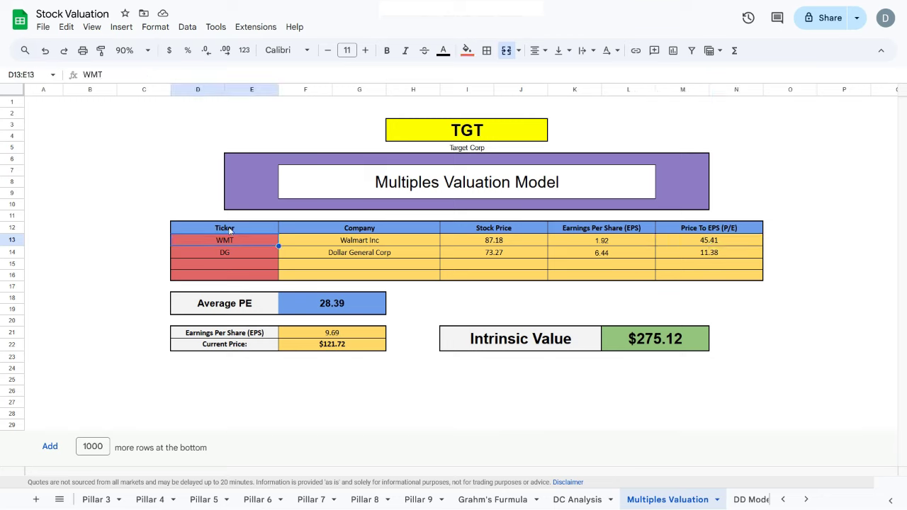
pyautogui.click(704, 243)
pyautogui.hotkey('shift', 'Down')
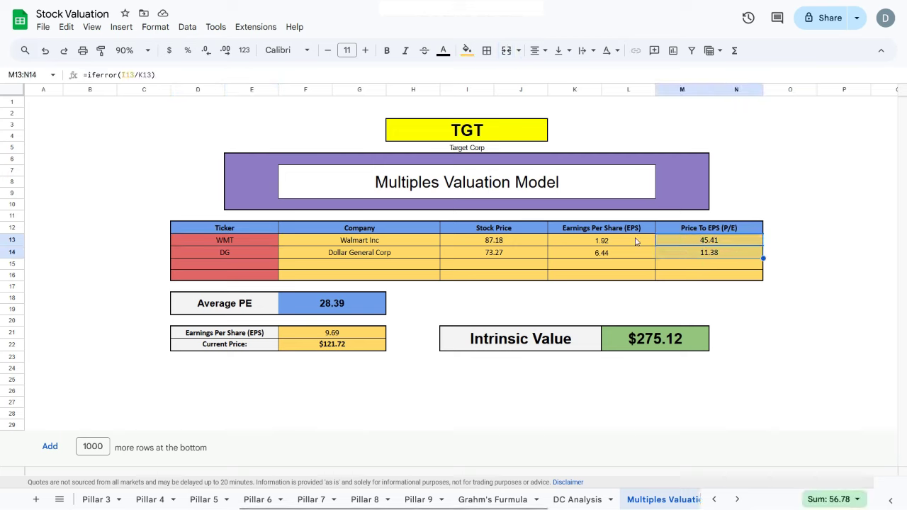
# Check the Average PE, Target's Earnings Per Share and the resulting Intrinsic Value in the multiples model.
pyautogui.click(303, 315)
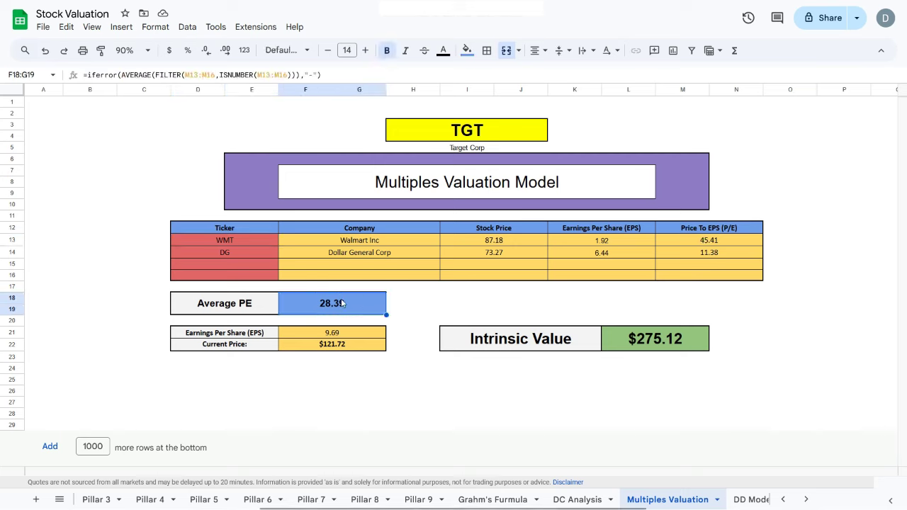
pyautogui.click(335, 337)
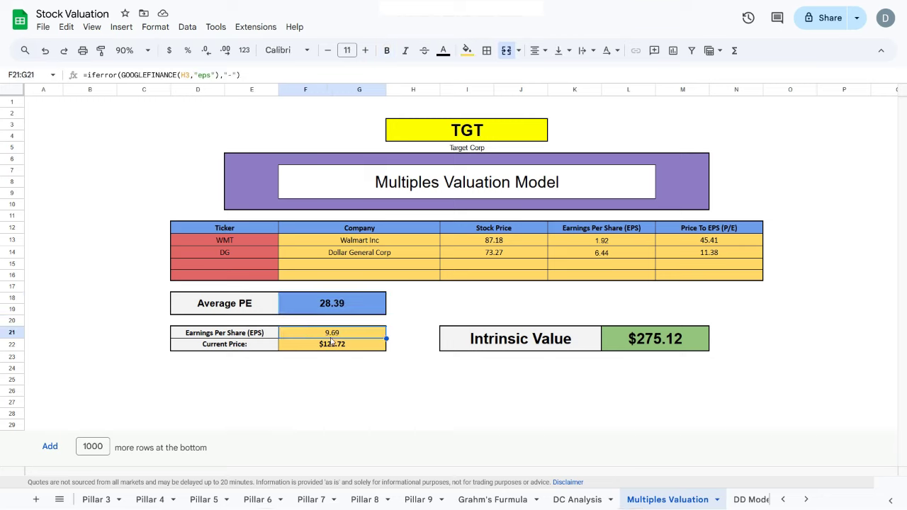
pyautogui.click(666, 348)
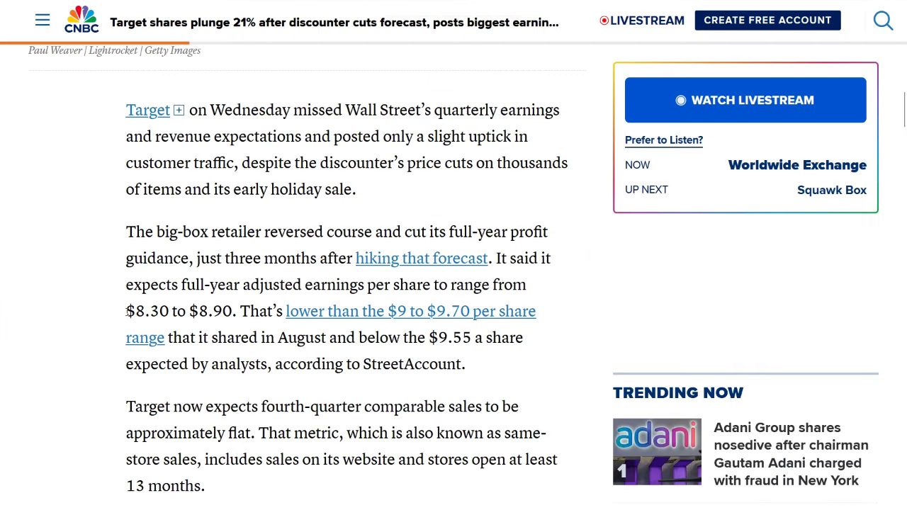
# Set Target's Earnings Per Share to 8.5, based on the CNBC article's $8.30 to $8.90 guidance, and compare the Intrinsic Value with the Current Price.
pyautogui.moveTo(127, 312); pyautogui.dragTo(234, 312)
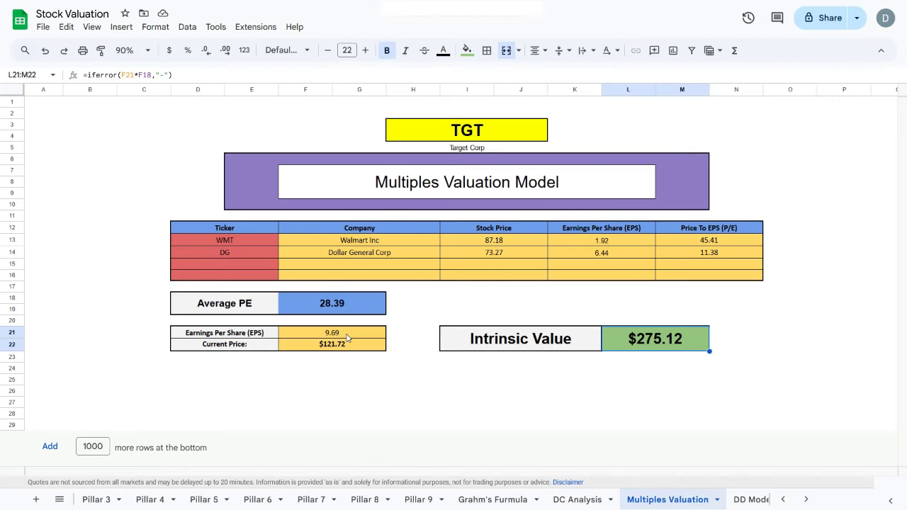
pyautogui.click(348, 338)
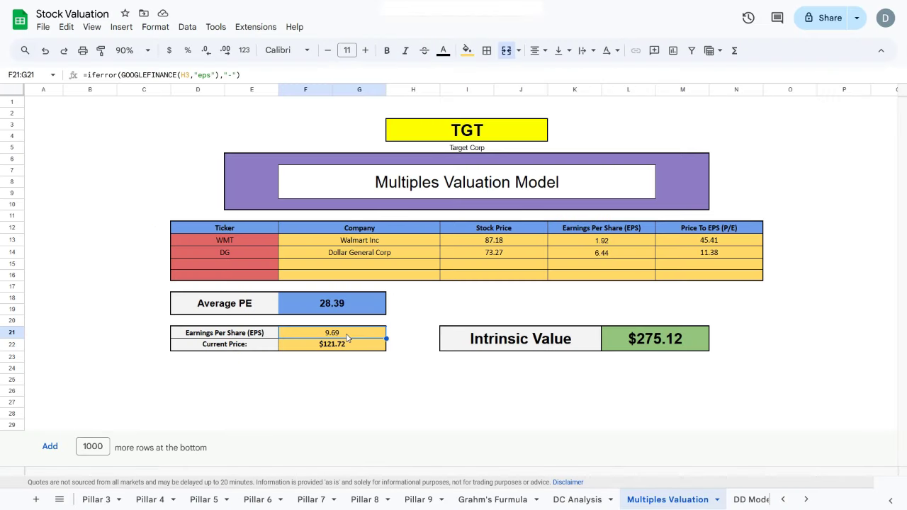
pyautogui.write('8.5')
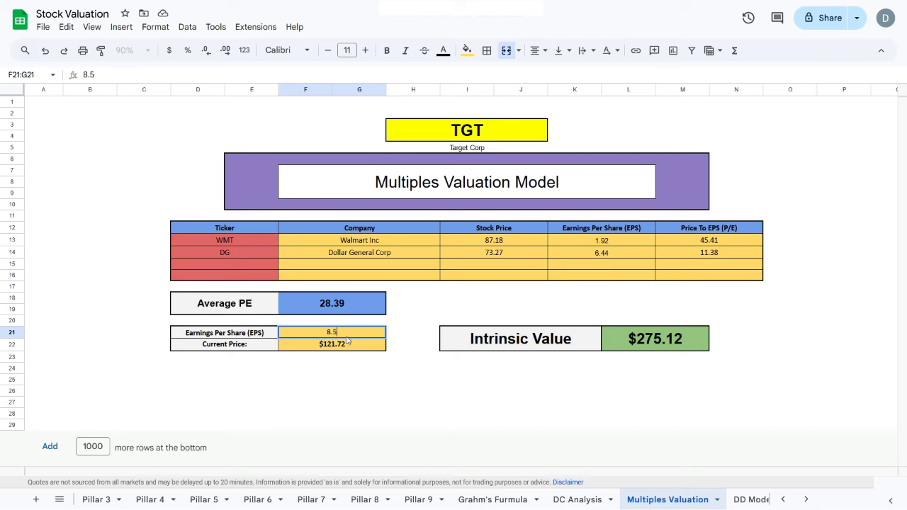
pyautogui.press('Return')
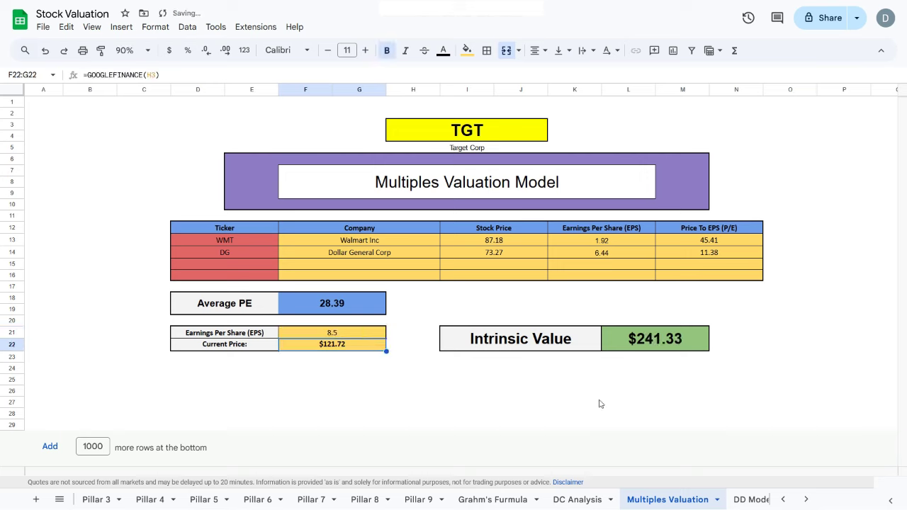
pyautogui.click(639, 343)
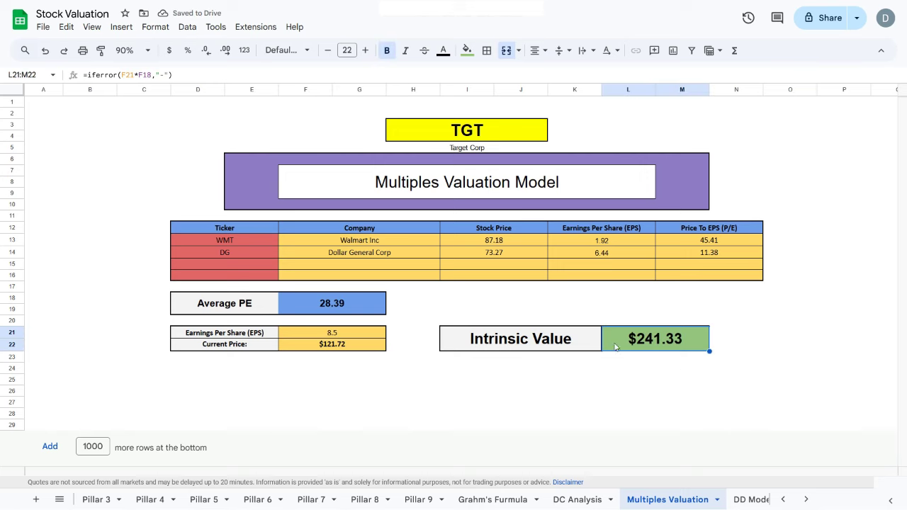
pyautogui.click(335, 346)
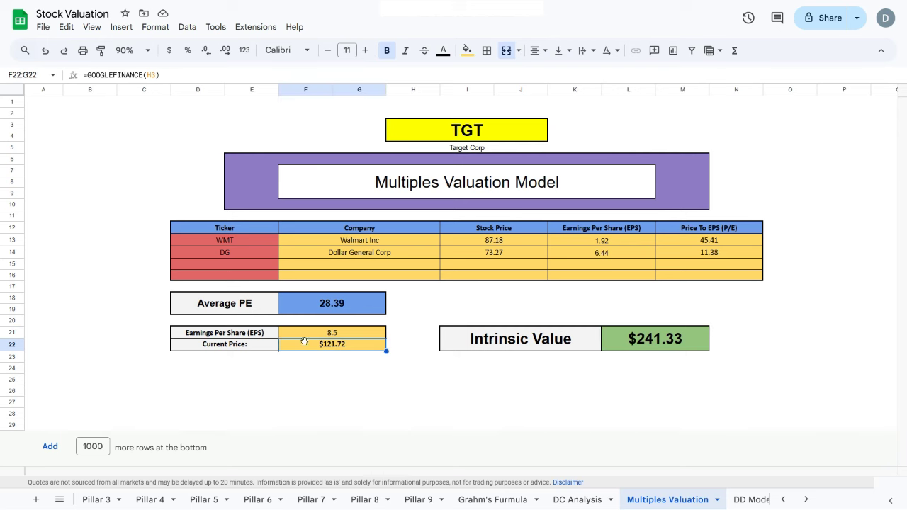
# Open the DD Model sheet and review the 2019–2023 dividend payouts, yearly dividends, growth rates and the Average Growth Rate.
pyautogui.click(750, 500)
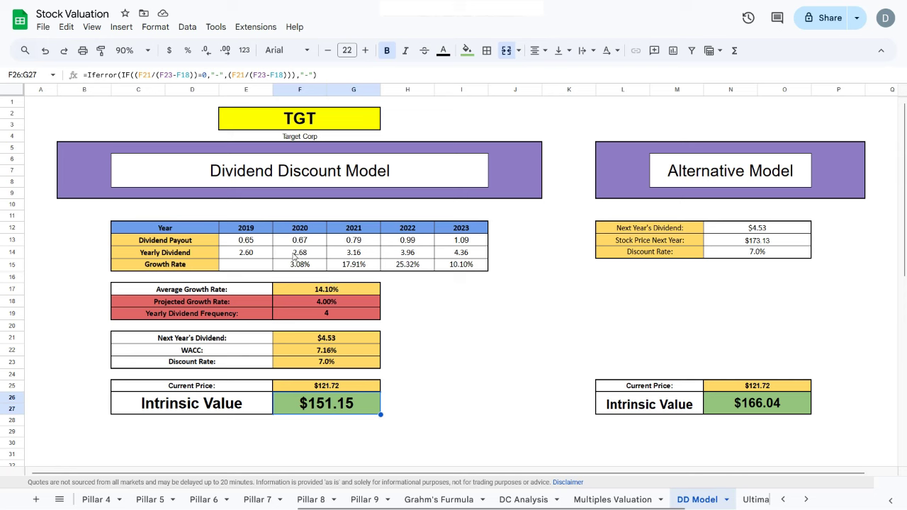
pyautogui.moveTo(270, 243); pyautogui.dragTo(463, 274)
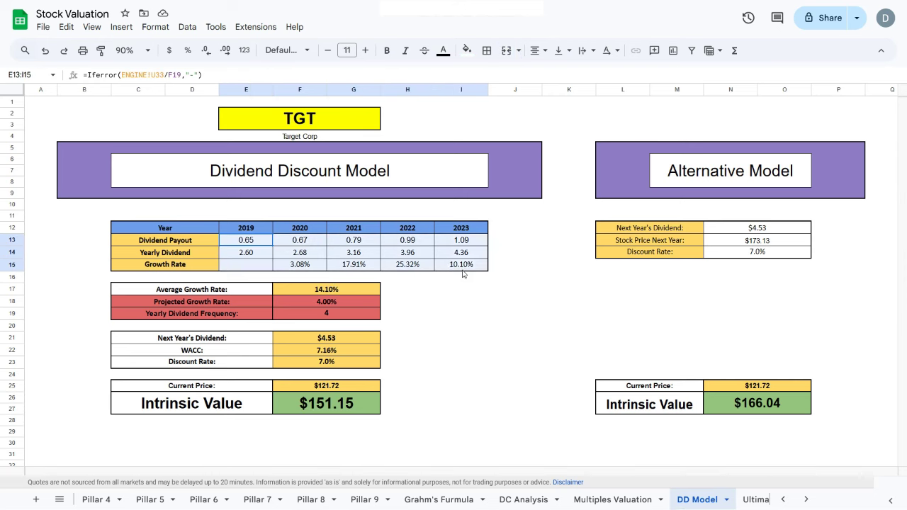
pyautogui.click(317, 292)
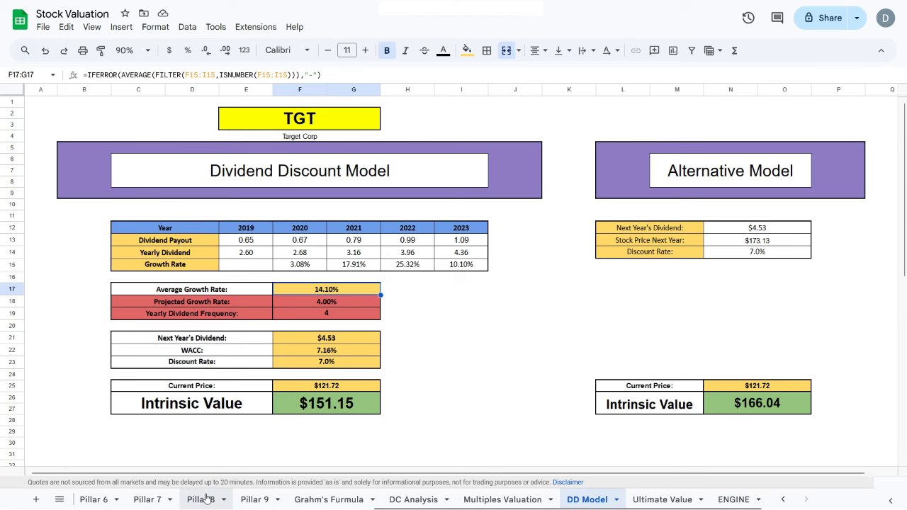
# Check the YOY Dividend Growth on the Pillar 8 sheet against the Projected Growth Rate in the dividend discount model.
pyautogui.click(200, 499)
pyautogui.click(634, 248)
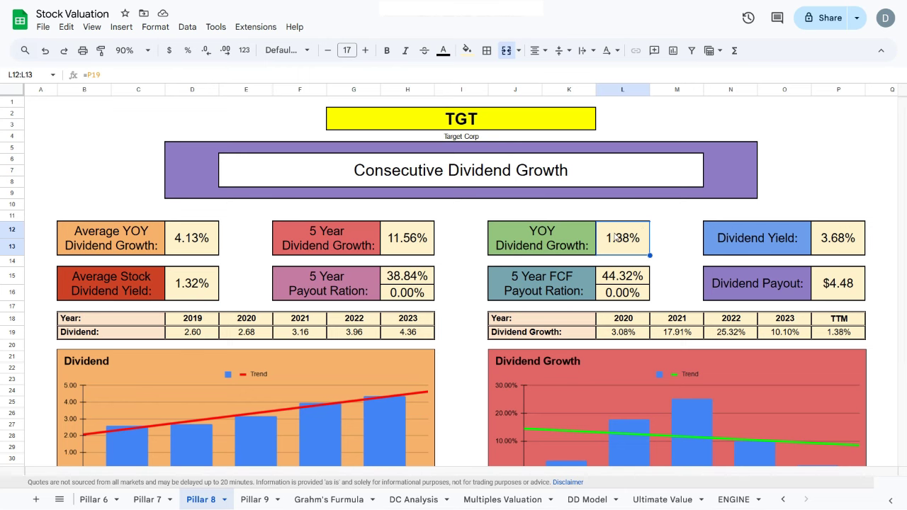
pyautogui.click(587, 500)
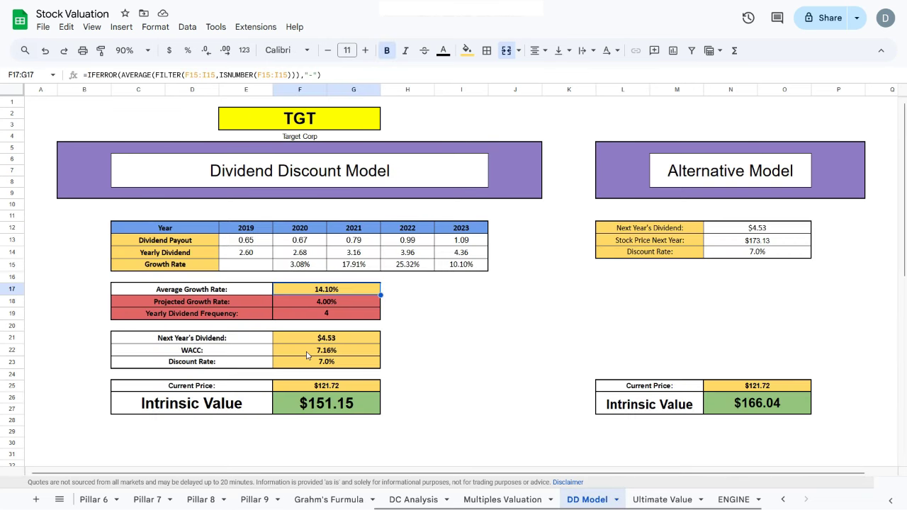
pyautogui.click(324, 301)
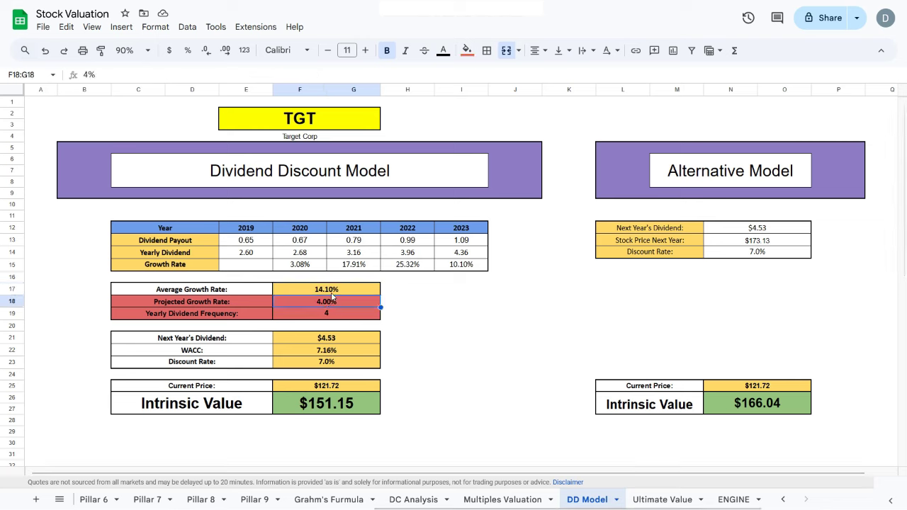